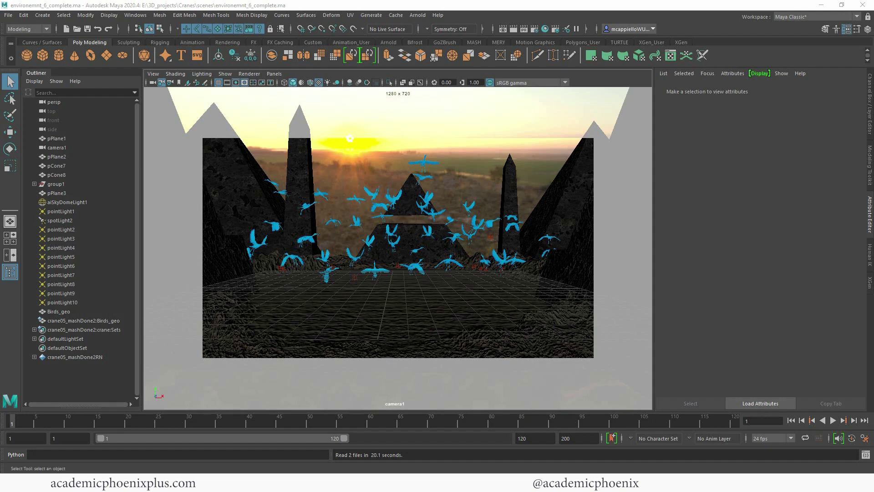
Select the viewport's current camera and close the reference image renderCranes.jpg
click(153, 83)
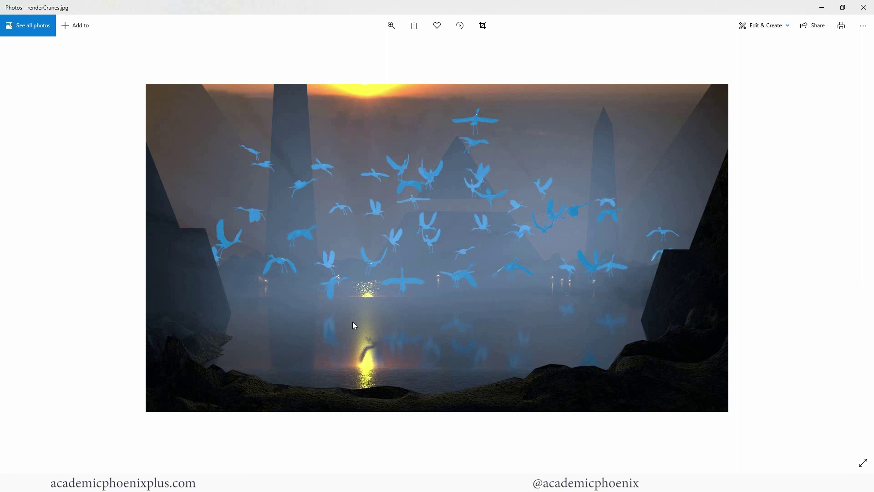
click(864, 7)
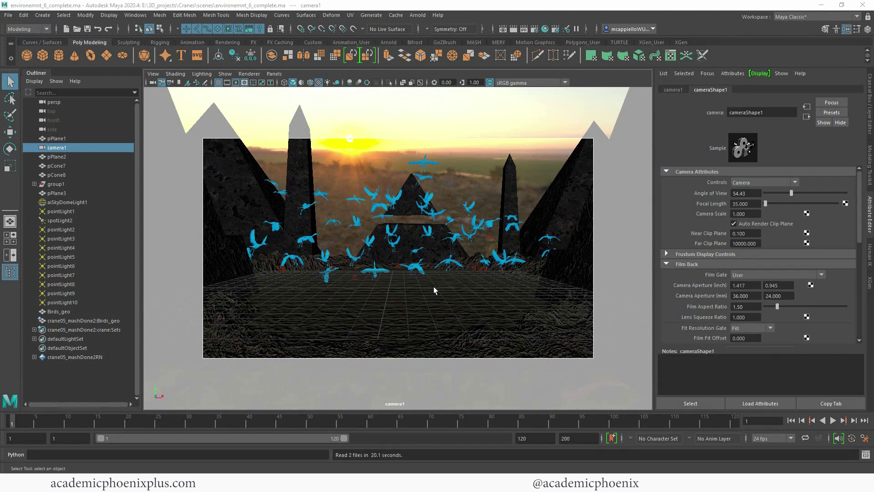
Create a new camera and rename it DOF_camera
click(278, 75)
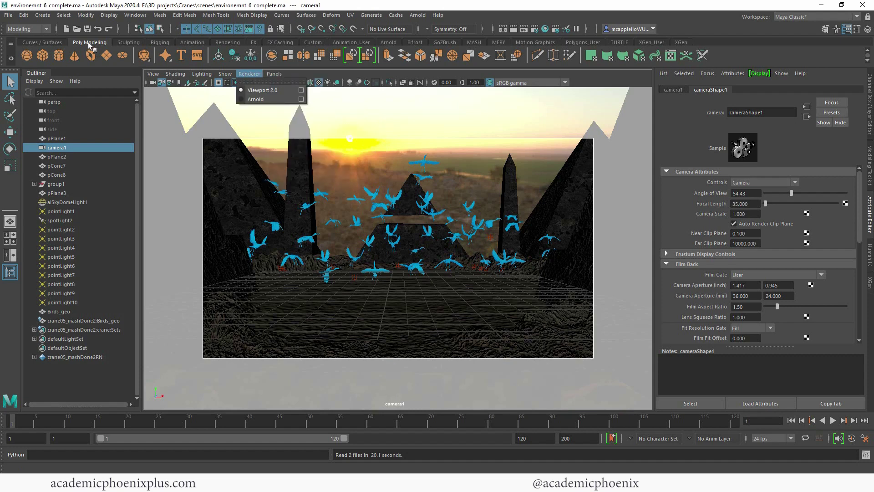
click(42, 15)
mouse_move(74, 74)
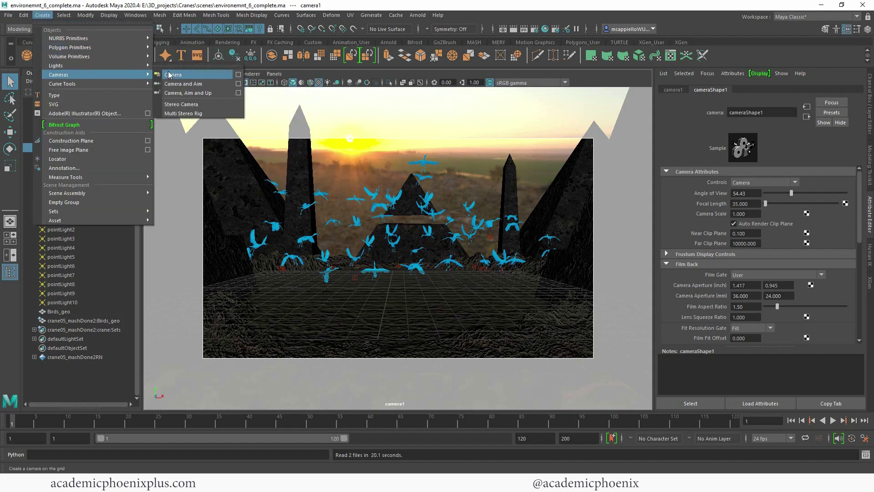
click(173, 75)
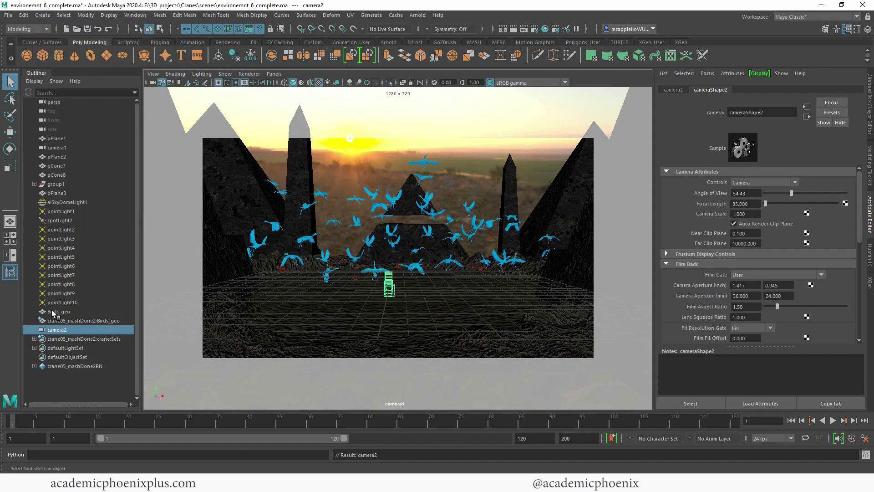
double_click(63, 330)
click(67, 330)
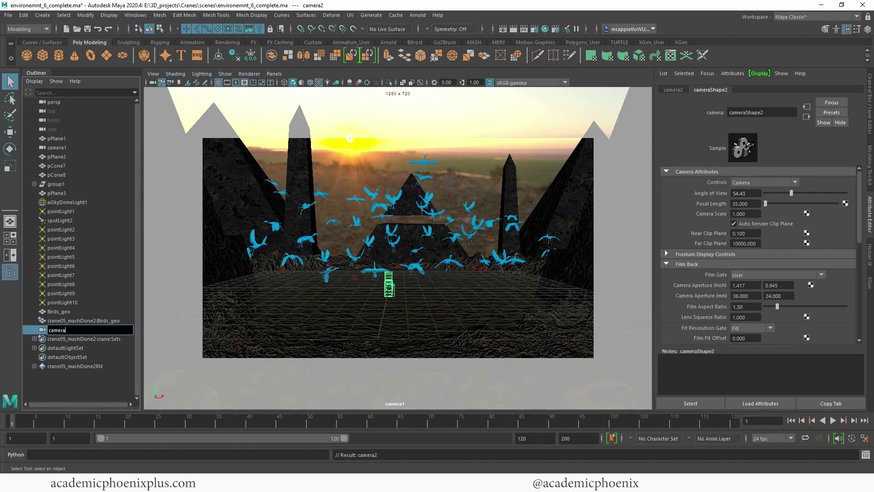
text(DOF_)
key(Return)
key(ctrl+a)
Look through DOF_camera in the viewport and display its resolution gate
click(274, 74)
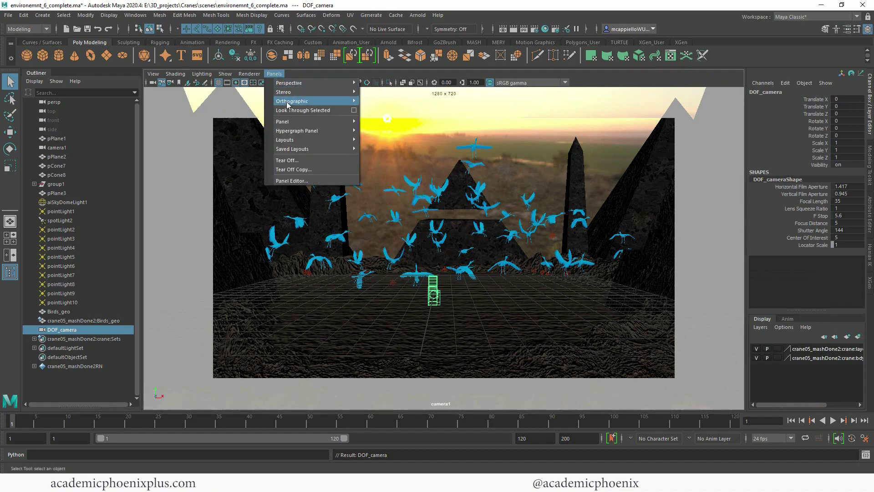
click(300, 110)
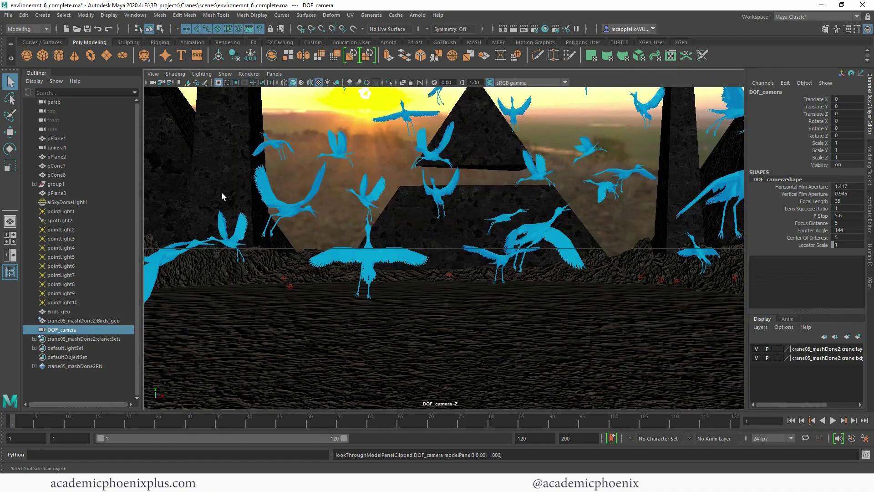
click(237, 83)
Frame DOF_camera from a low side angle so the cranes fly in front of the large pyramid, obelisk and sun
scroll(436, 218, down, 2)
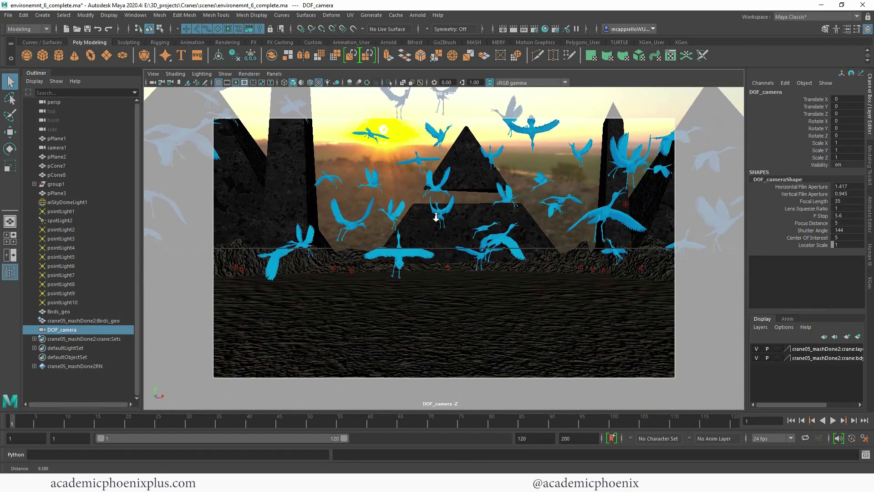
alt+drag(437, 217, 469, 257)
alt+middle_drag(469, 258, 456, 260)
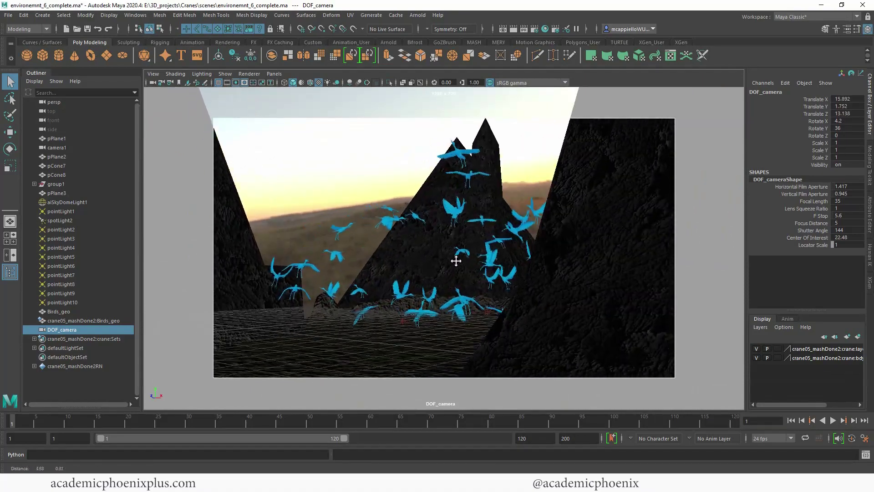
alt+drag(456, 260, 474, 279)
alt+right_drag(474, 279, 622, 276)
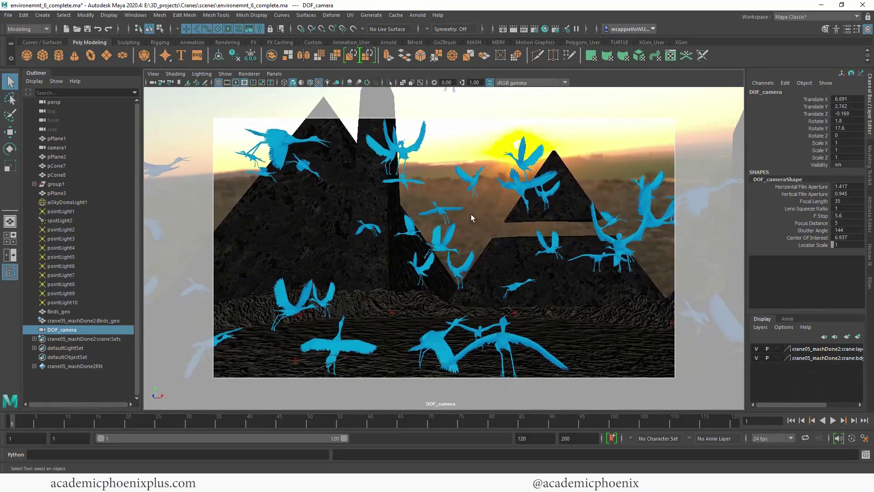
alt+middle_drag(471, 218, 554, 249)
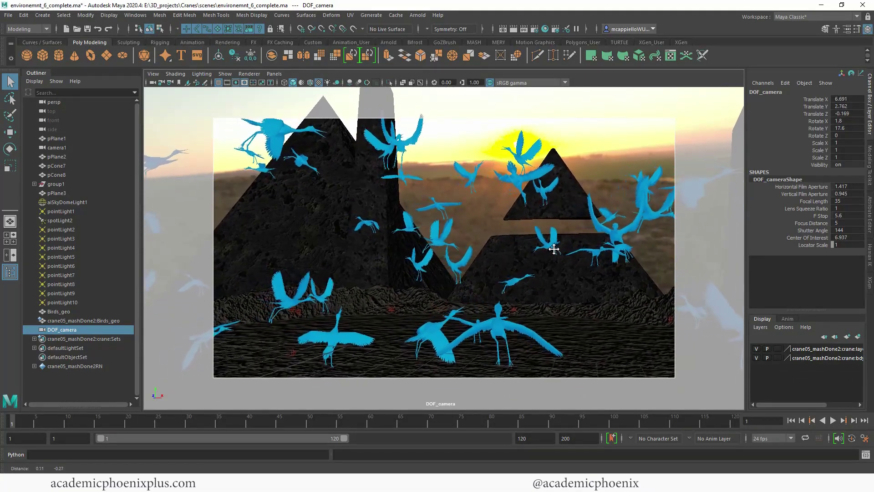
alt+drag(522, 269, 501, 278)
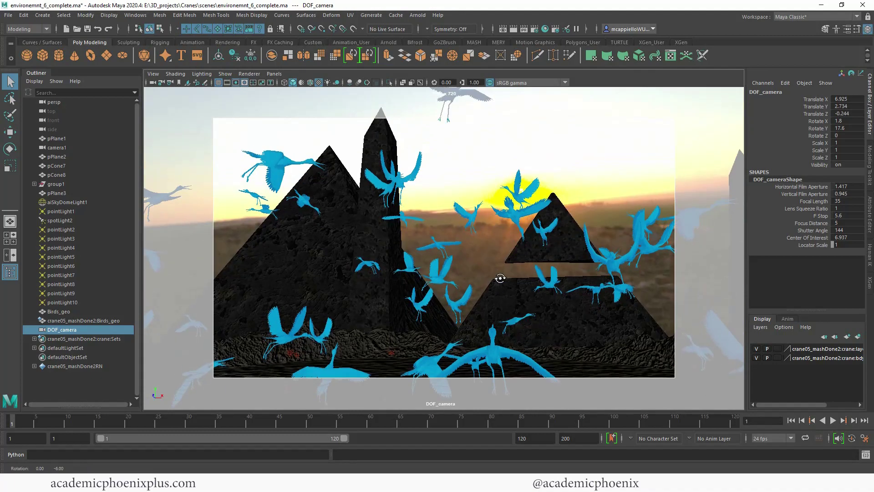
alt+middle_drag(500, 278, 527, 264)
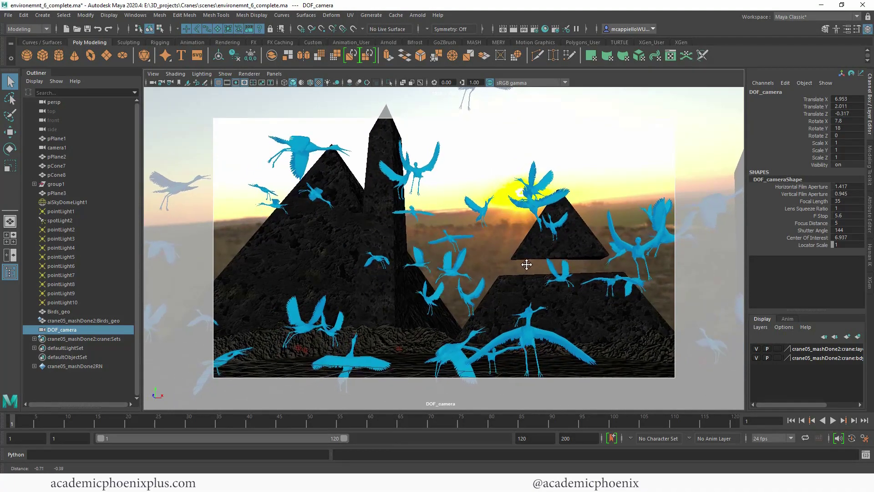
mouse_move(488, 256)
alt+mouse_down()
mouse_move(451, 255)
mouse_move(489, 256)
alt+mouse_up()
Move the crane05_mashDone2:Birds_geo flock along X to about 4.73
click(558, 244)
key(w)
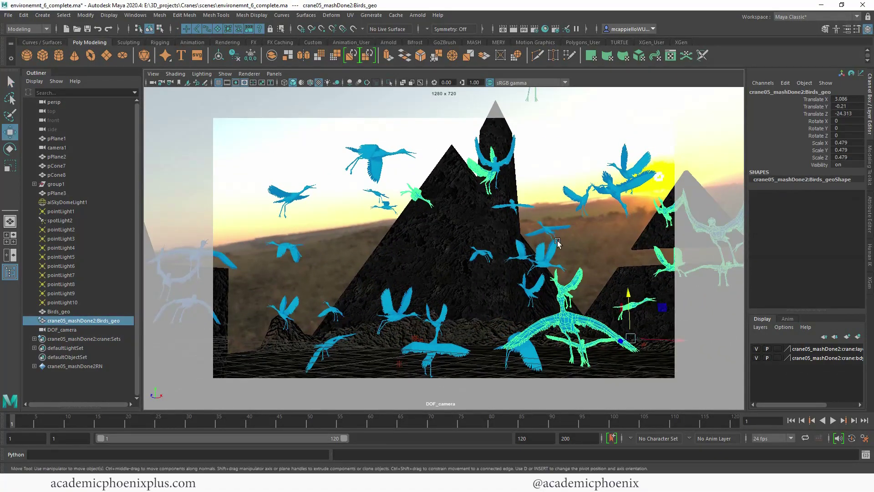
drag(658, 340, 693, 336)
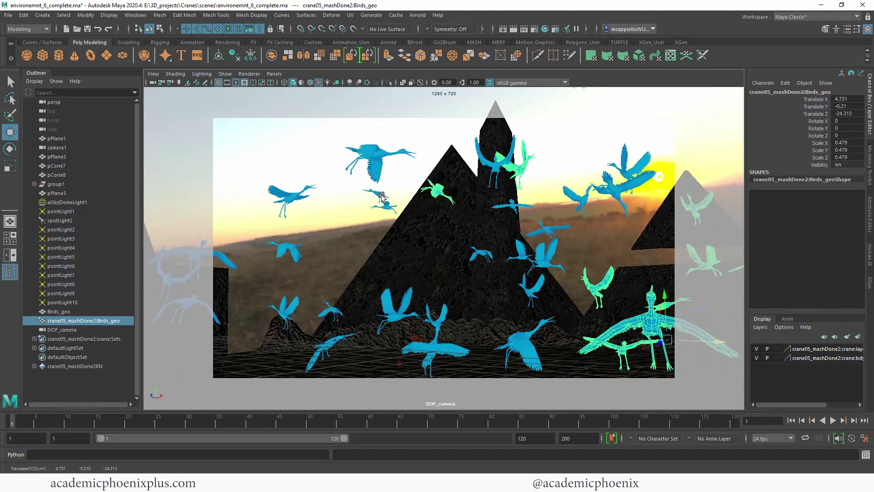
Select the faces of the two small distant cranes in Birds_geo and move them lower, just beside the large pyramid's slope
right_drag(386, 205, 388, 208)
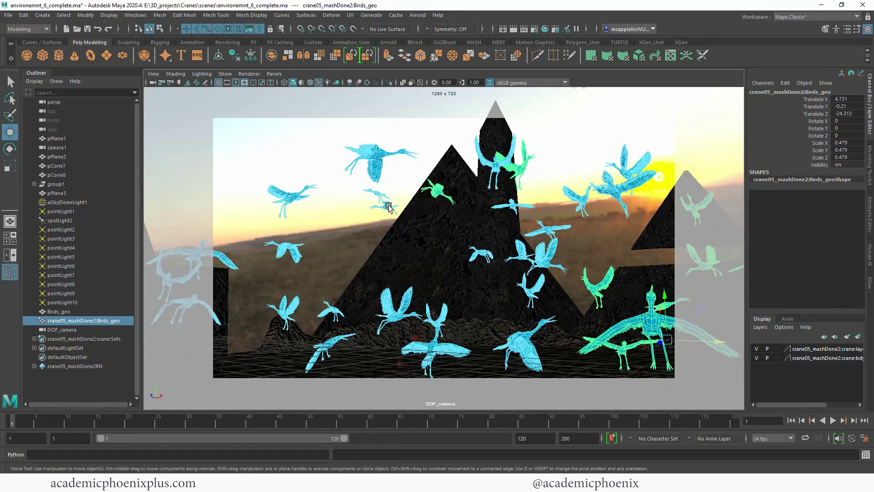
click(393, 196)
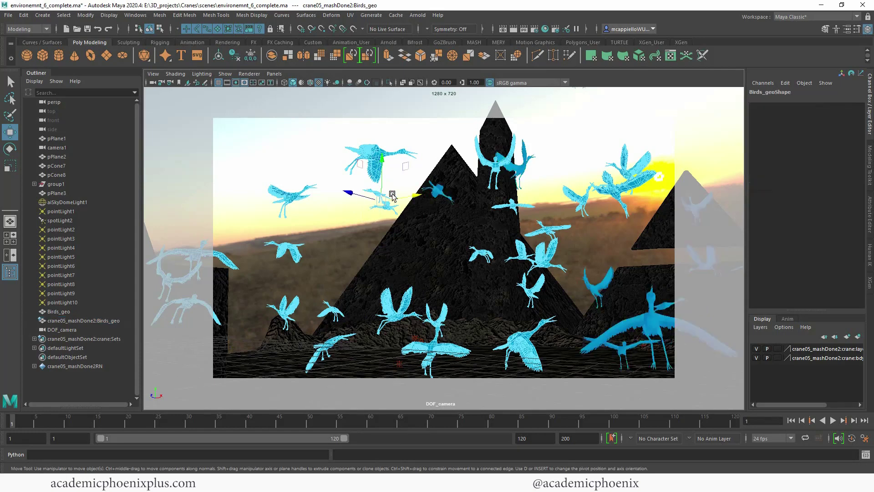
drag(392, 196, 292, 239)
drag(343, 233, 449, 235)
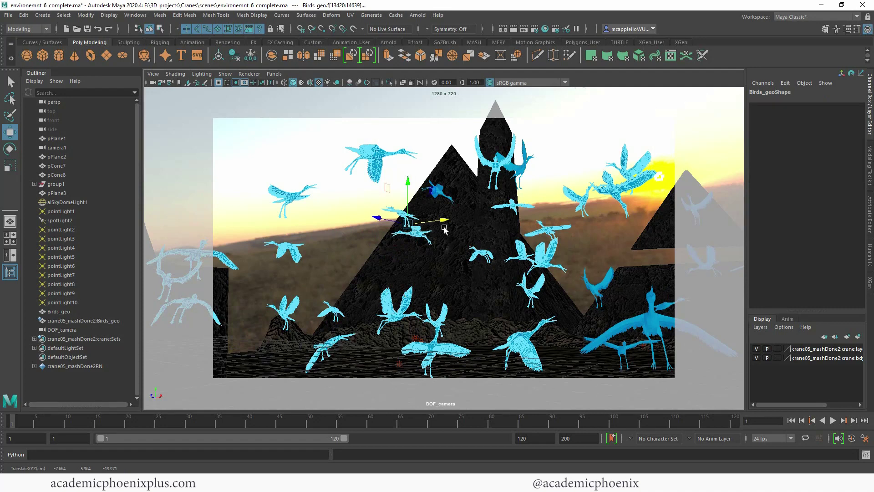
drag(446, 230, 388, 231)
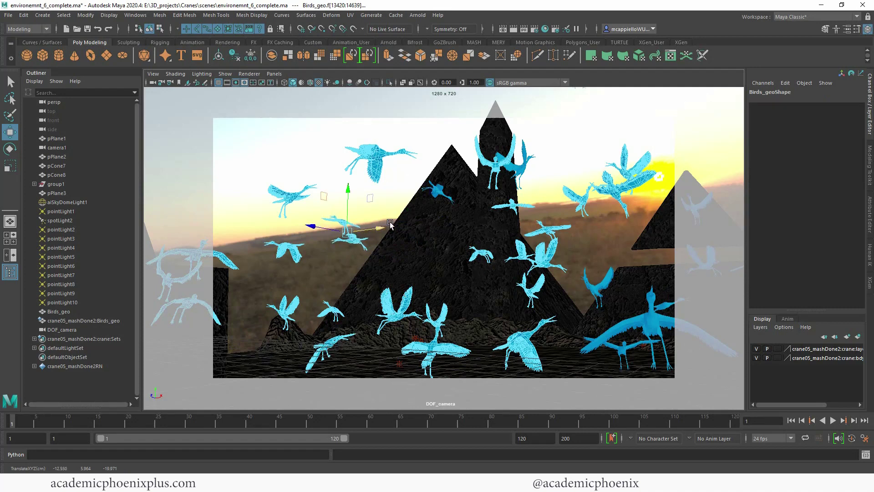
In the persp view, scale the pyramid pCone5 to about 1.24 and move it to about X -14.7, Z -4.9
click(268, 73)
mouse_move(330, 83)
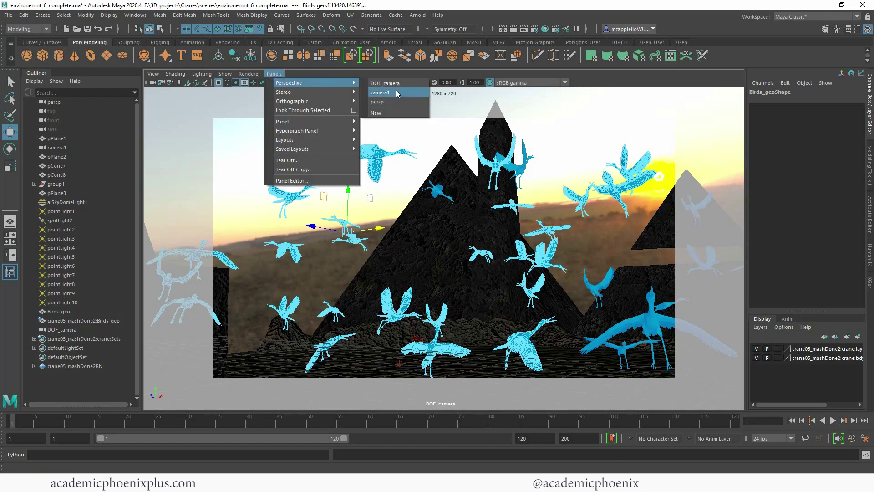
click(377, 101)
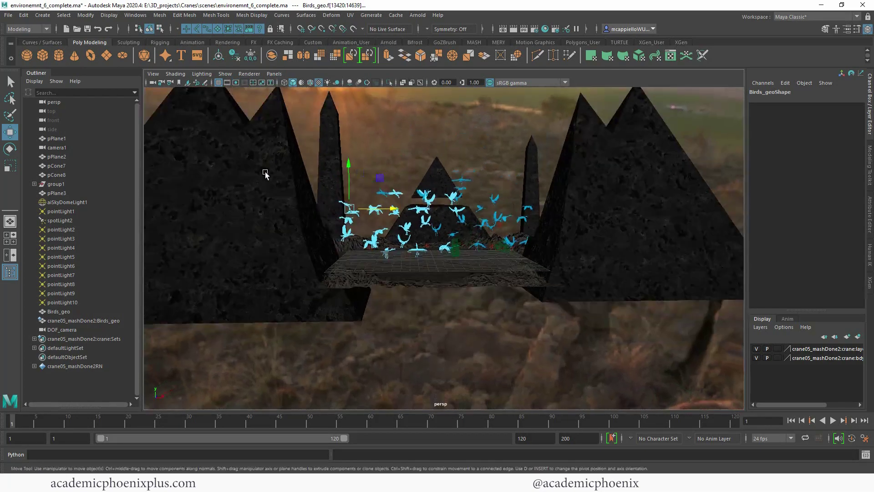
alt+drag(265, 174, 357, 279)
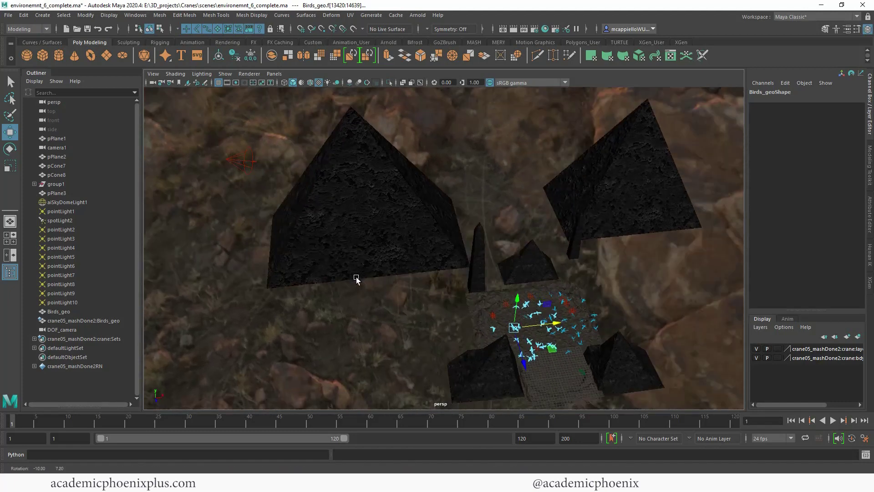
click(383, 250)
key(r)
drag(362, 184, 447, 218)
key(w)
drag(361, 182, 312, 185)
alt+drag(346, 255, 346, 214)
Return to the DOF_camera view, shift pCone5 to about X -18.3 and reframe the shot with more sky above the pyramids
click(274, 74)
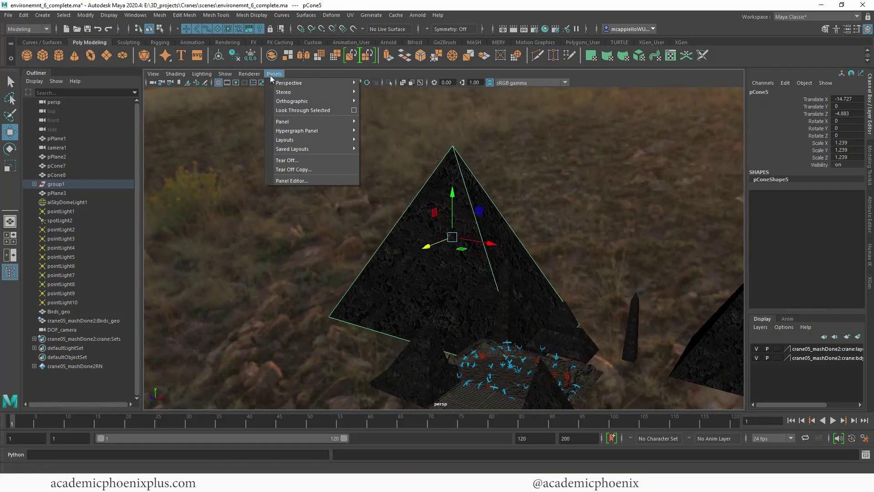
mouse_move(292, 83)
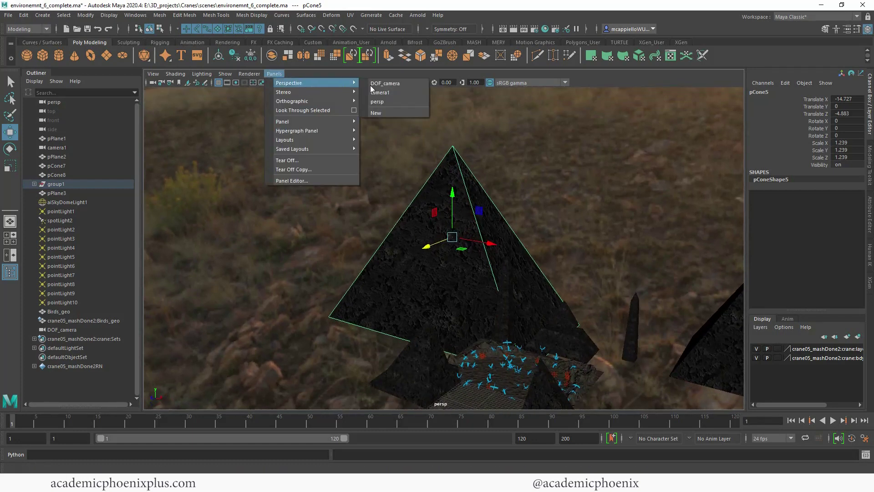
click(398, 85)
drag(453, 272, 464, 257)
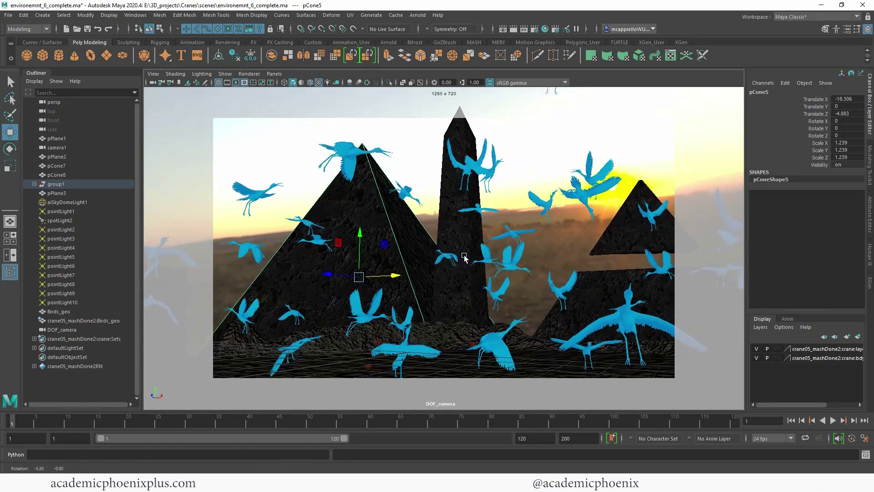
alt+right_drag(464, 258, 372, 150)
alt+right_drag(418, 228, 426, 287)
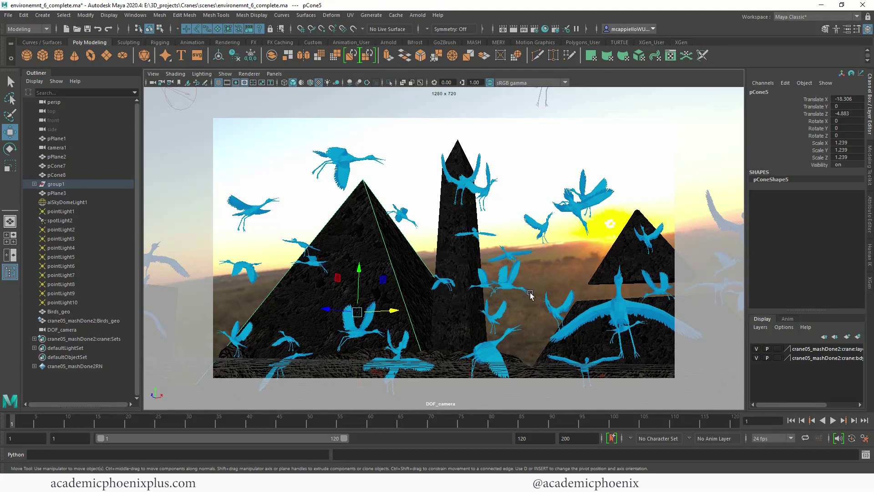
Raise the Birds_geo flock to a Translate Y of about 0.7 and deselect it
click(416, 364)
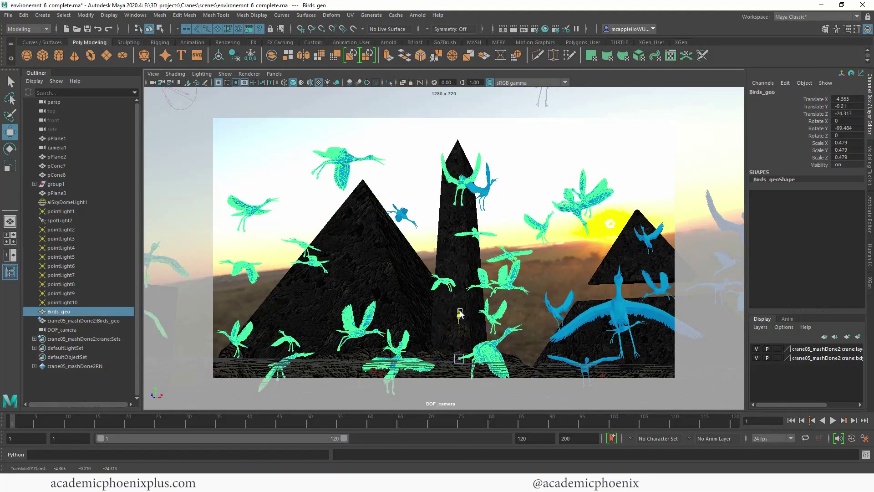
drag(460, 313, 462, 306)
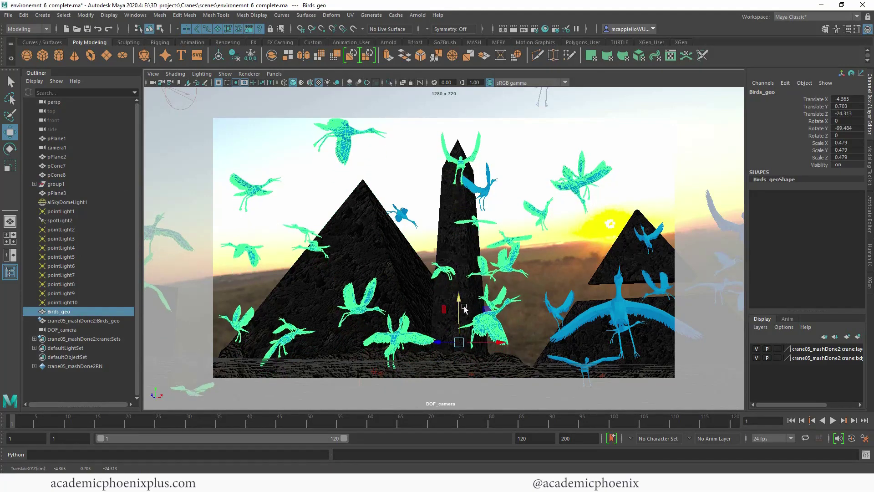
click(350, 285)
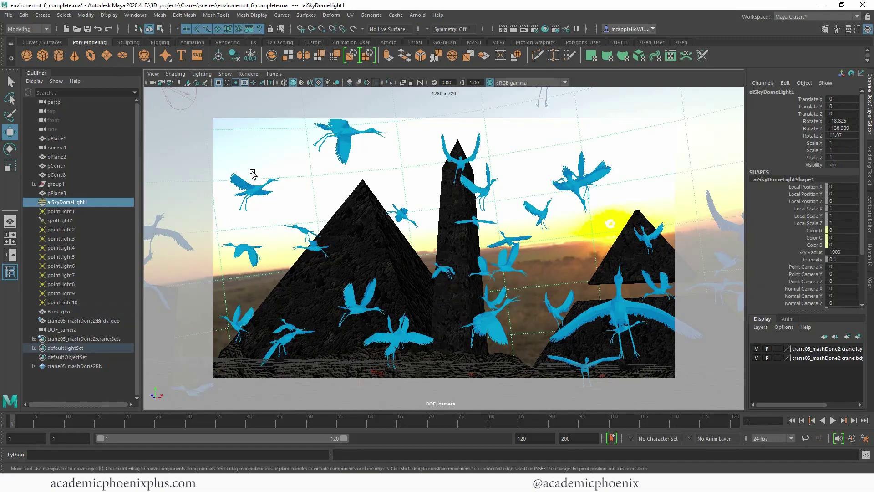
Set the render image size to the HD_540 preset in the Render Settings
click(534, 29)
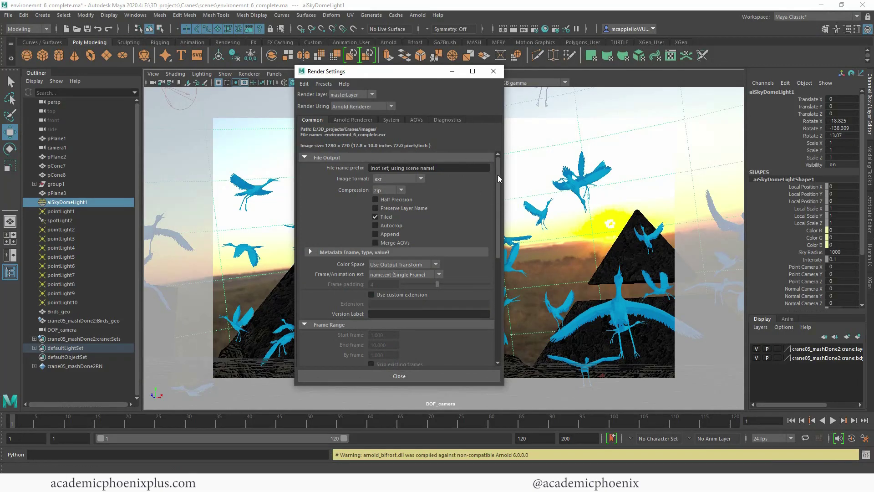
drag(498, 175, 496, 272)
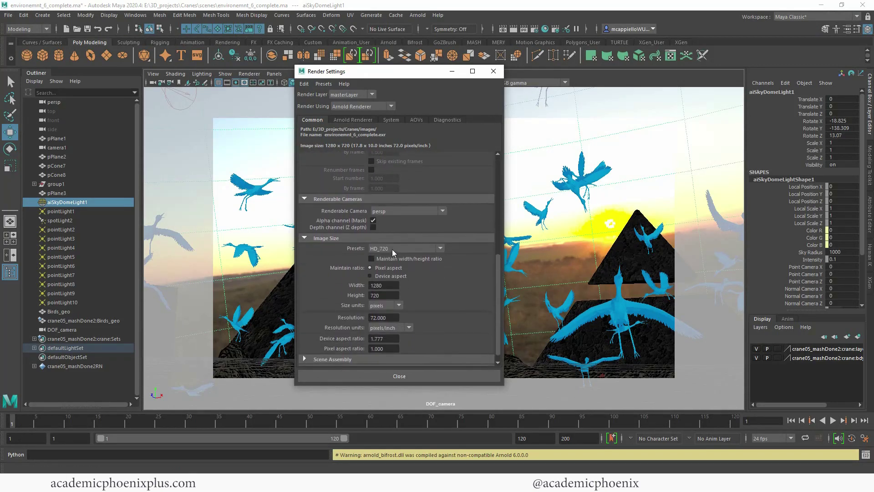
click(394, 248)
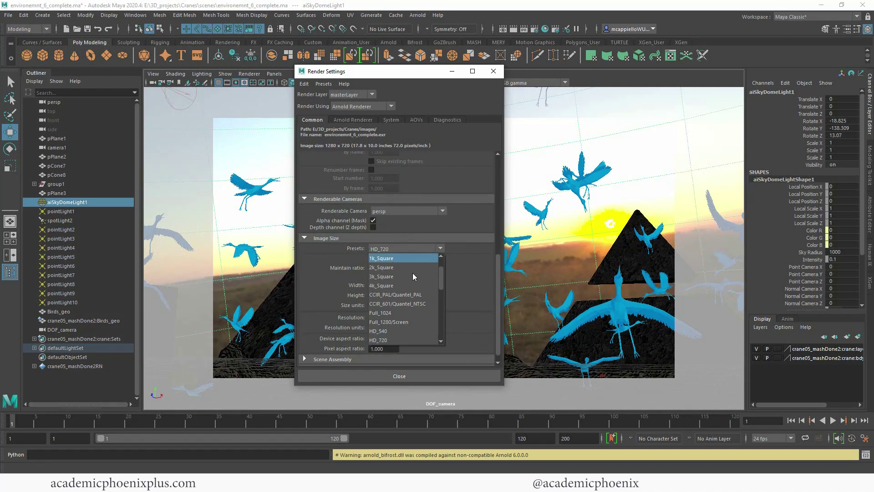
click(389, 331)
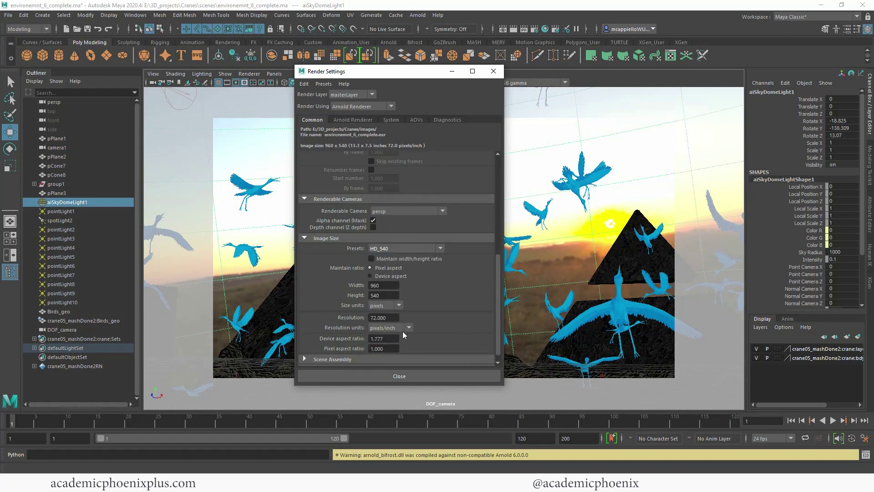
Set the Arnold sampling to Camera (AA) 3, Diffuse 2, Specular 2, Transmission 2 and SSS 1
click(354, 120)
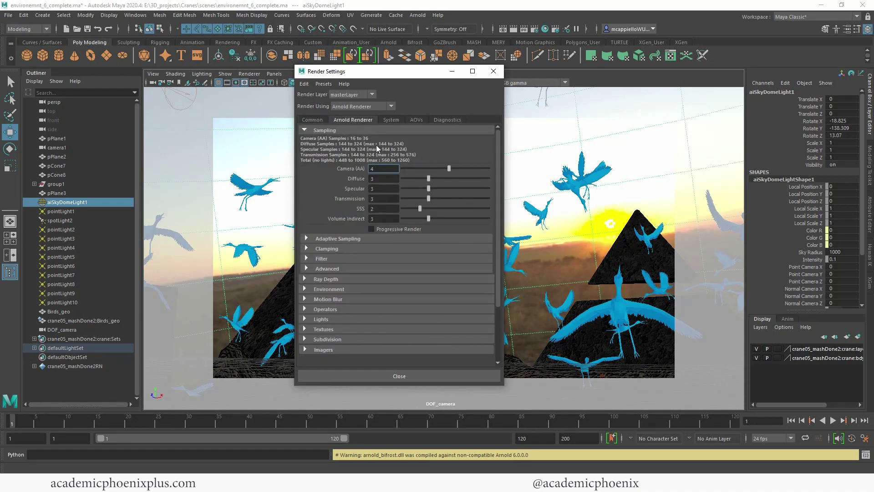
click(443, 168)
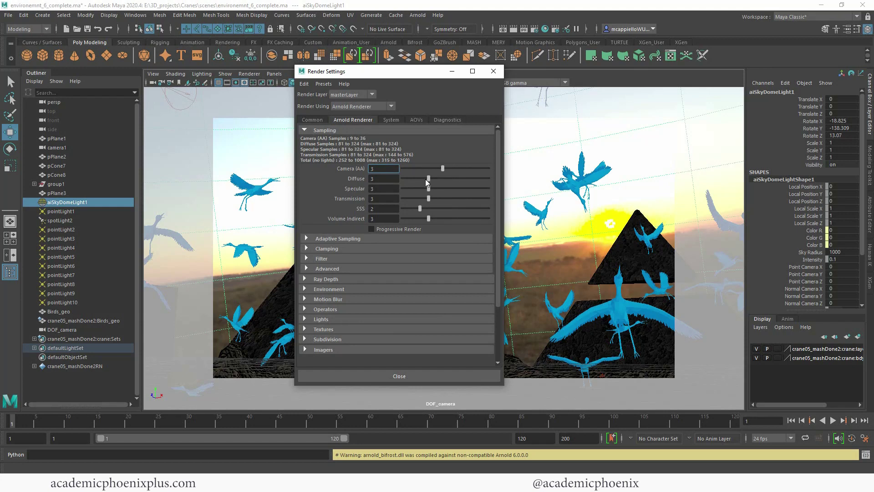
drag(428, 178, 418, 200)
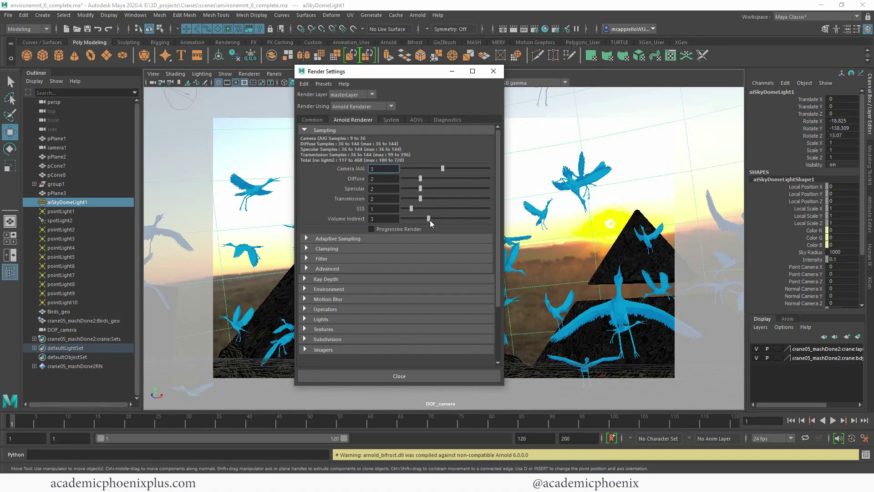
click(452, 71)
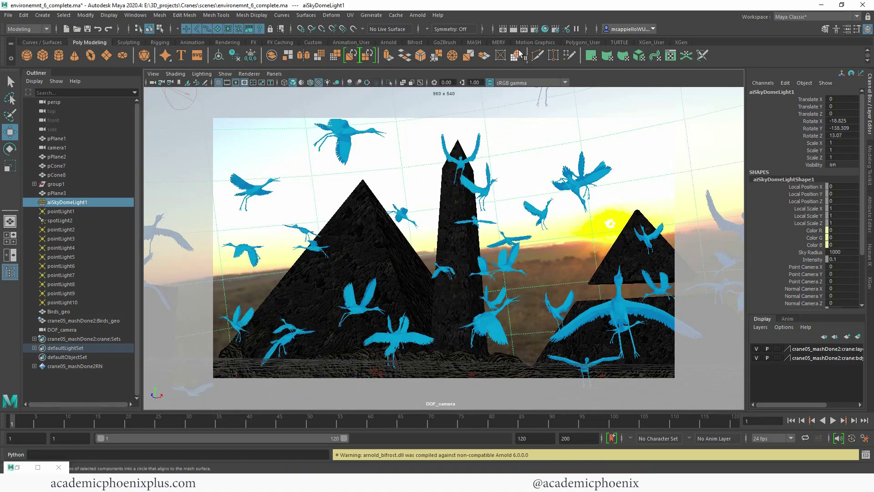
click(13, 468)
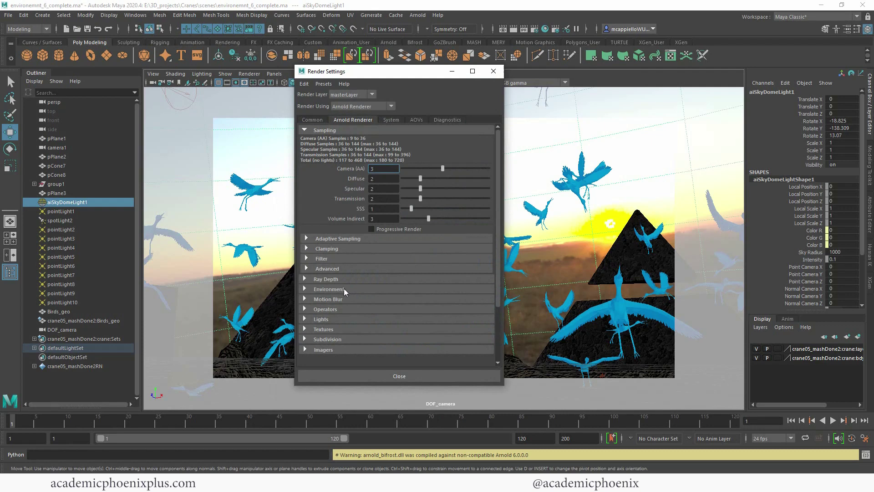
Break the aiAtmosphereVolume connection from the Environment's Atmosphere and set the Volume Indirect samples to 1
click(346, 289)
right_click(354, 302)
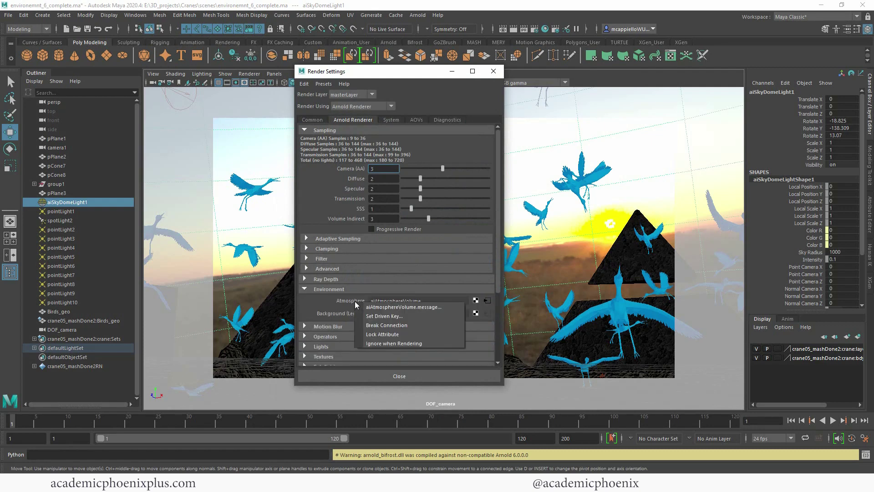
click(400, 326)
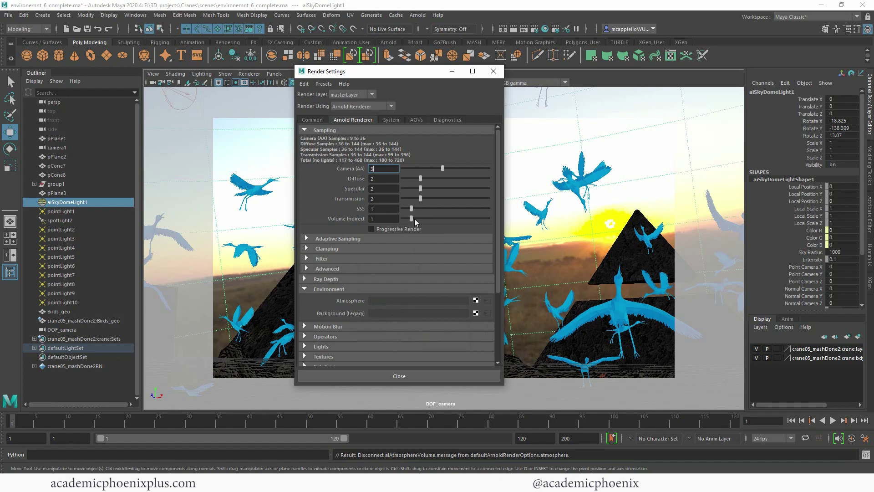
click(453, 71)
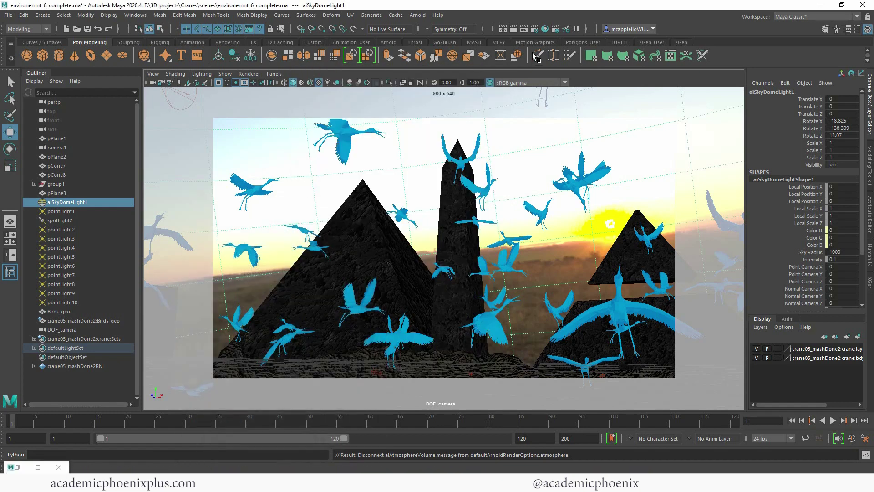
Render the DOF_camera shot in the Arnold RenderView and return to the scene
click(417, 15)
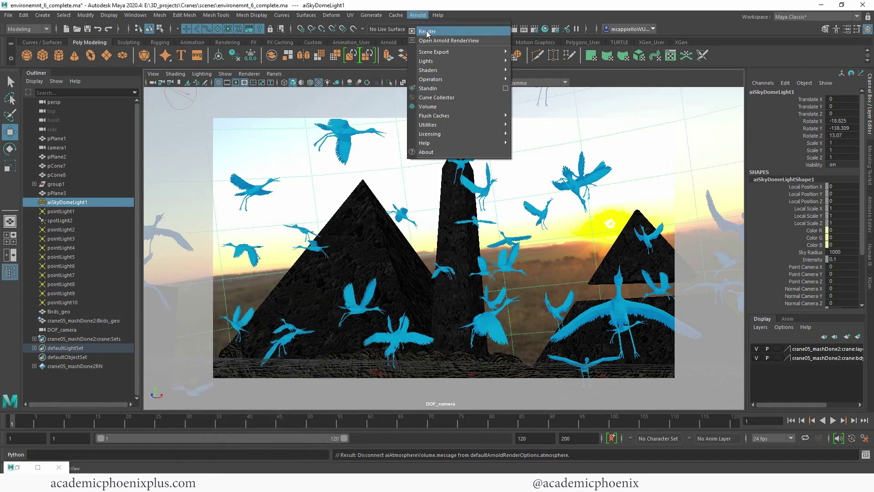
click(412, 31)
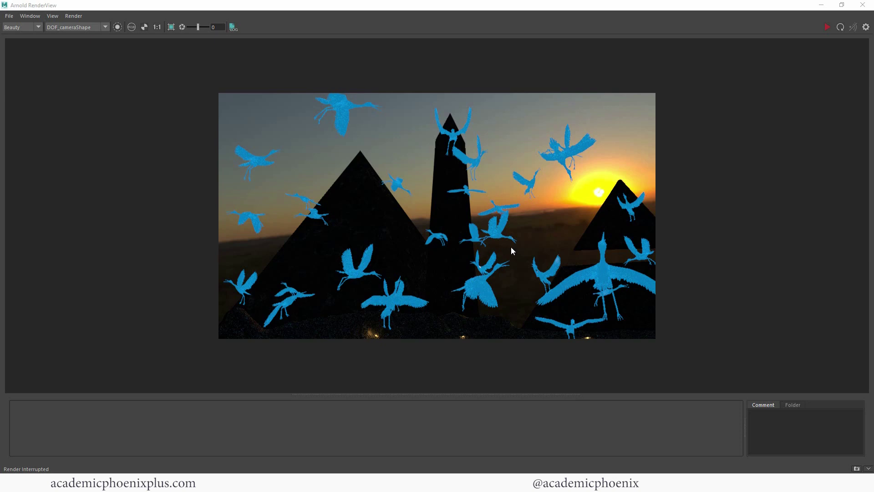
click(822, 5)
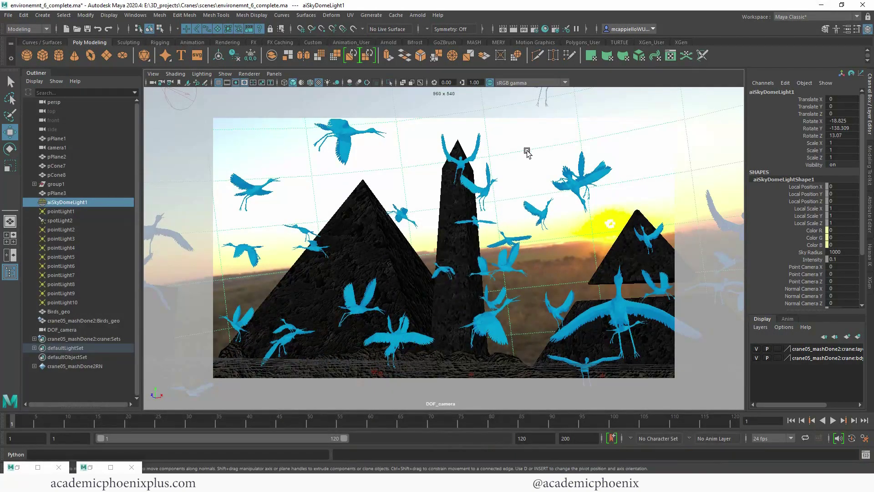
Set the Intensity of aiSkyDomeLight1 to 0.3 and check the render, clearing the render windows away
key(ctrl+a)
scroll(859, 191, up, 3)
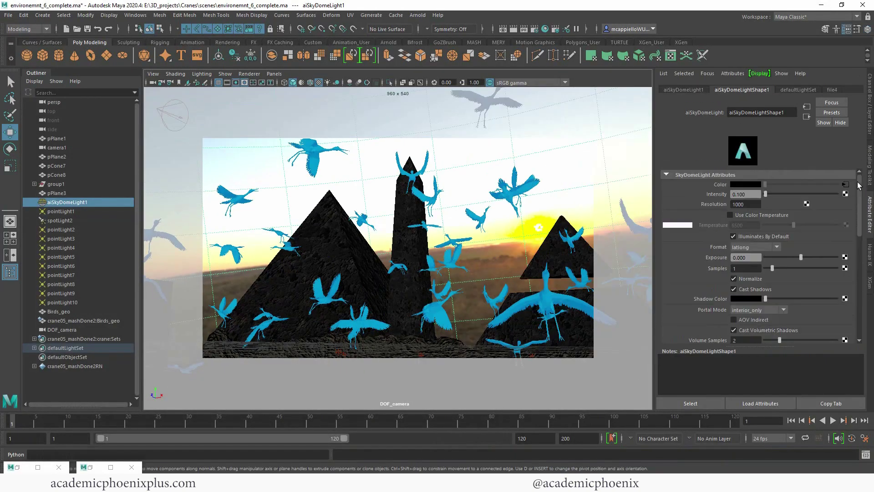
double_click(736, 194)
key(alt+Tab)
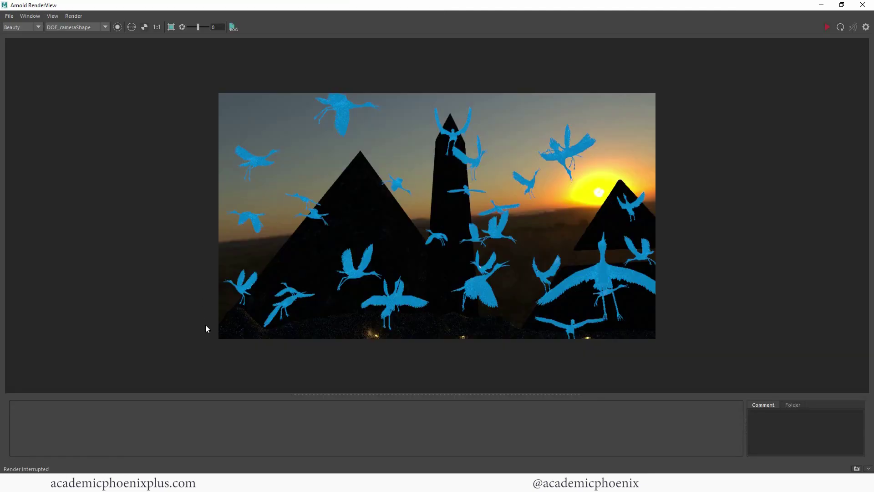
click(822, 5)
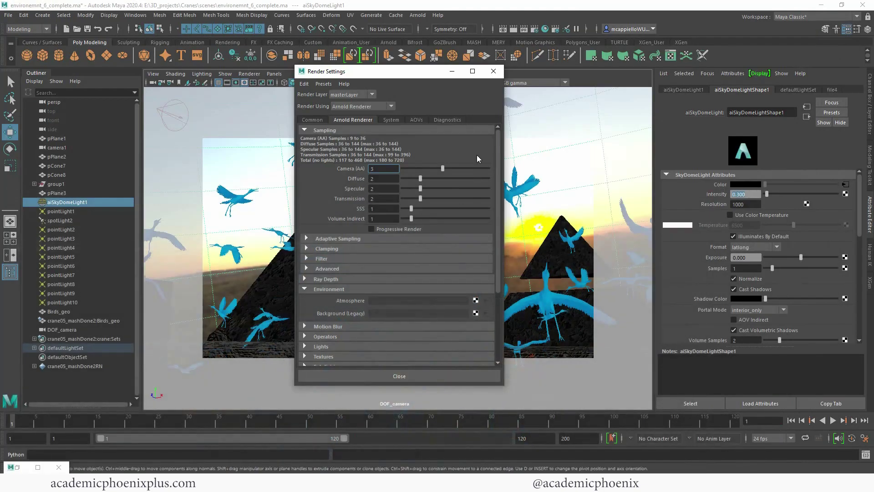
click(454, 68)
Reframe the DOF_camera shot around the pyramids and move the Birds_geo flock closer to the camera
alt+drag(615, 262, 482, 340)
scroll(448, 279, up, 5)
click(480, 319)
click(318, 304)
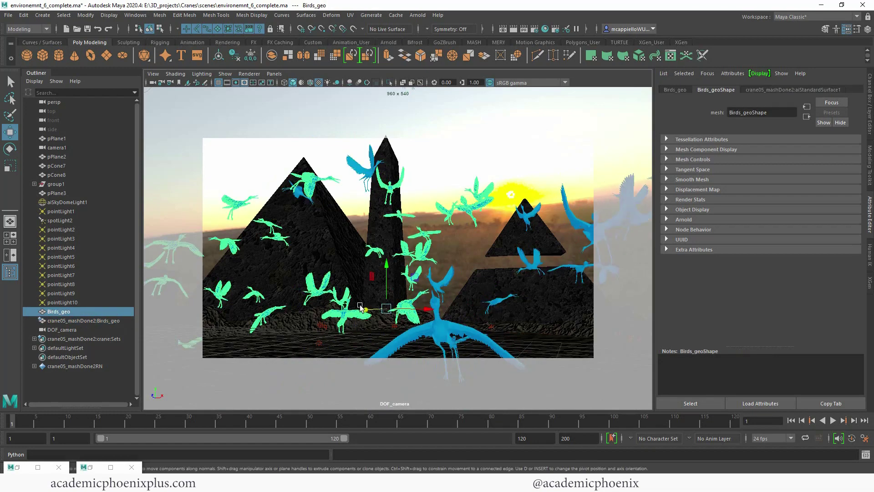
drag(362, 309, 440, 313)
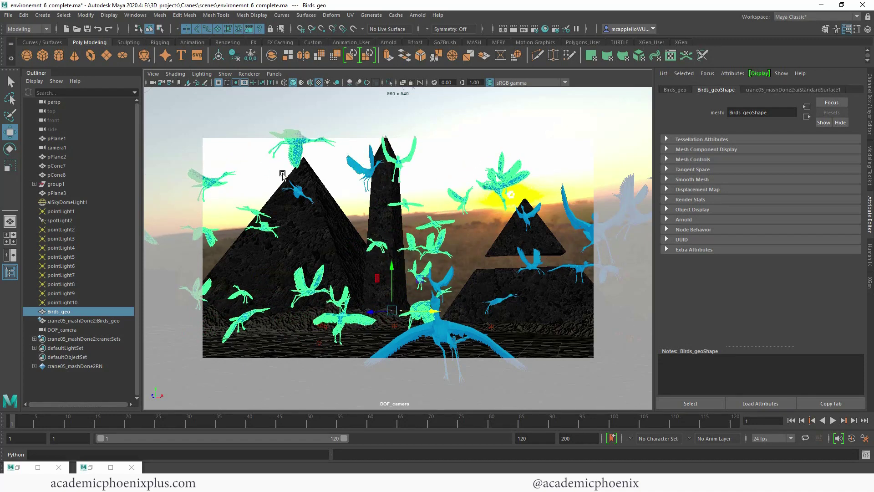
Check the recomposed crane flocks in the Arnold RenderView and return to the scene
click(38, 466)
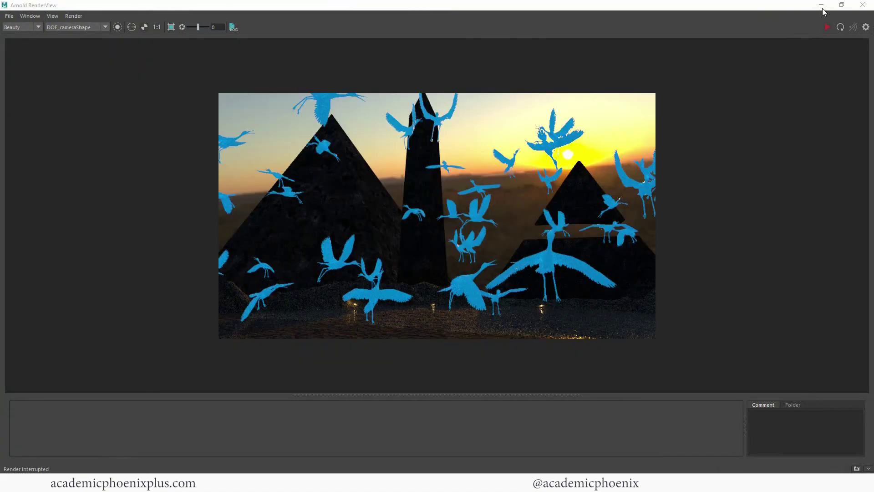
click(821, 10)
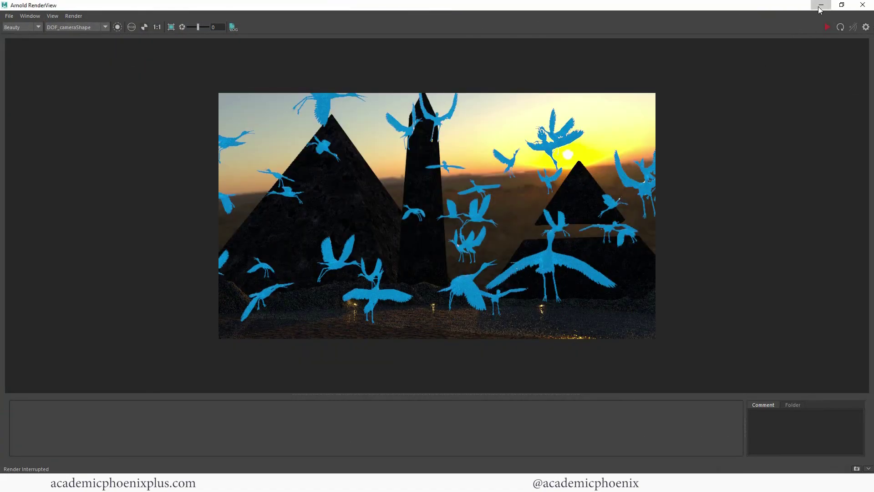
click(821, 5)
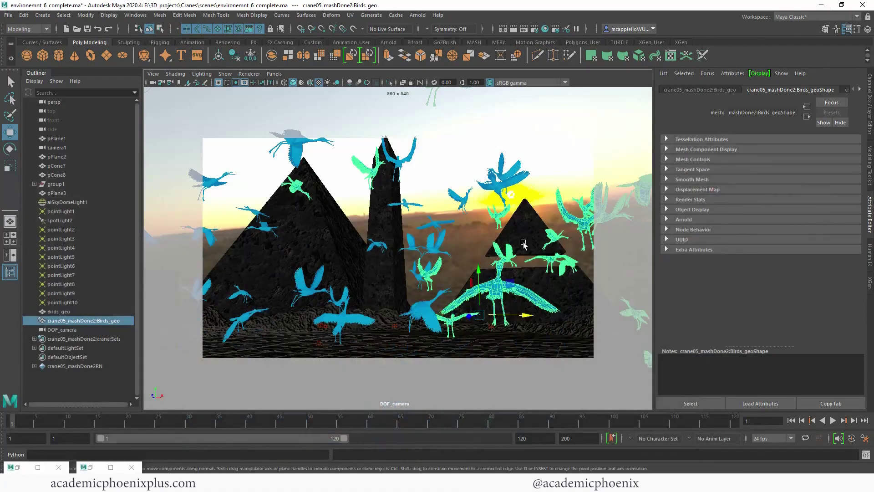
Rotate the Birds_geo flock to redistribute its cranes across the shot
click(510, 175)
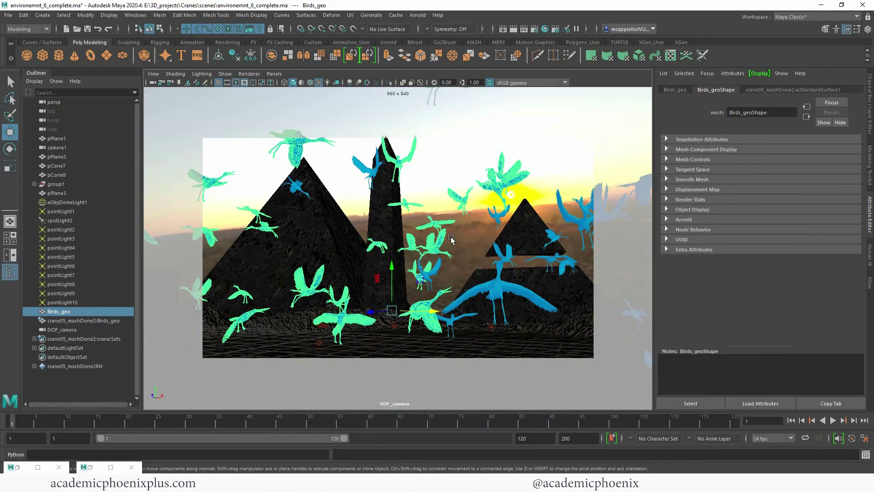
key(e)
drag(396, 319, 404, 318)
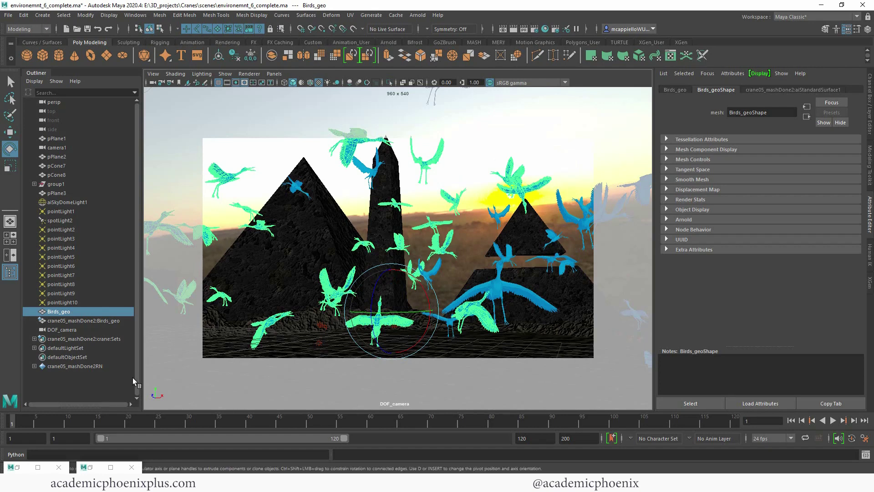
Add the Z and emission AOVs to the active AOVs in the Render Settings
click(538, 32)
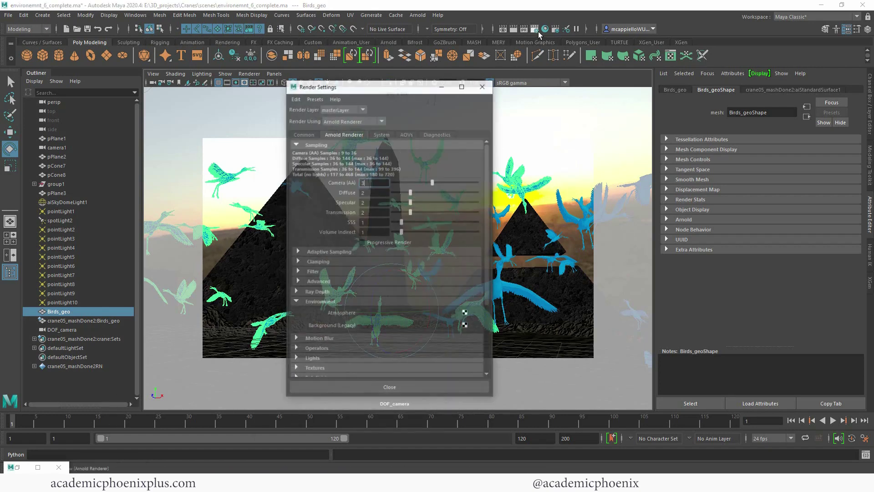
click(371, 119)
click(416, 121)
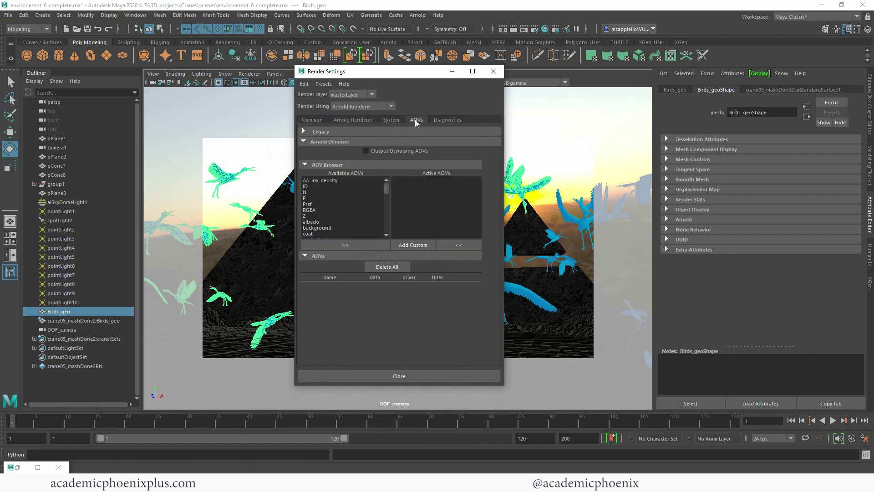
click(307, 217)
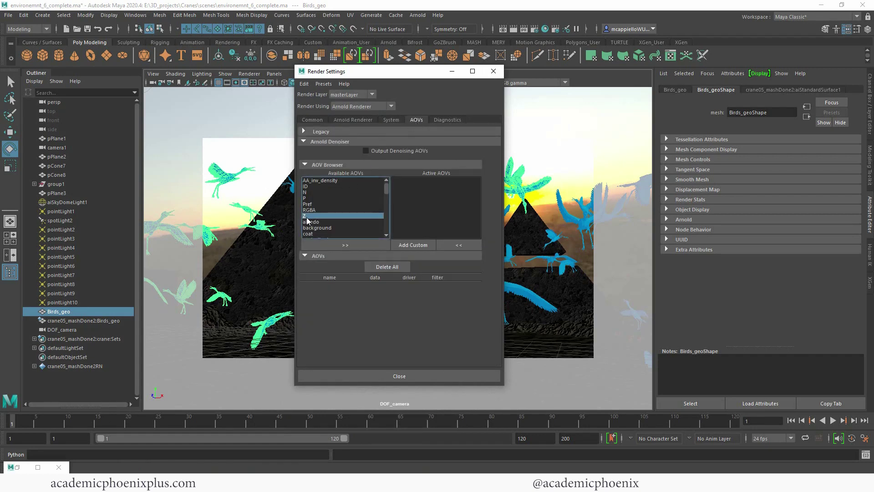
click(345, 246)
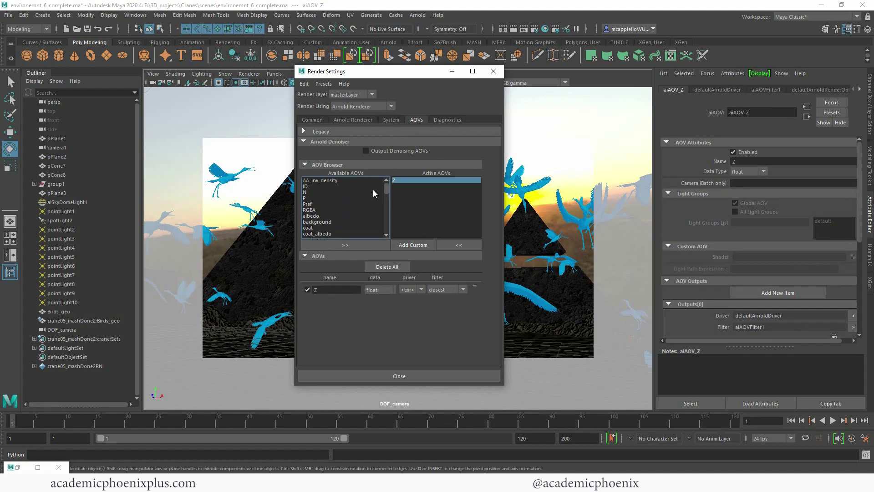
mouse_move(386, 185)
mouse_down()
mouse_move(380, 219)
mouse_move(383, 197)
mouse_up()
click(332, 199)
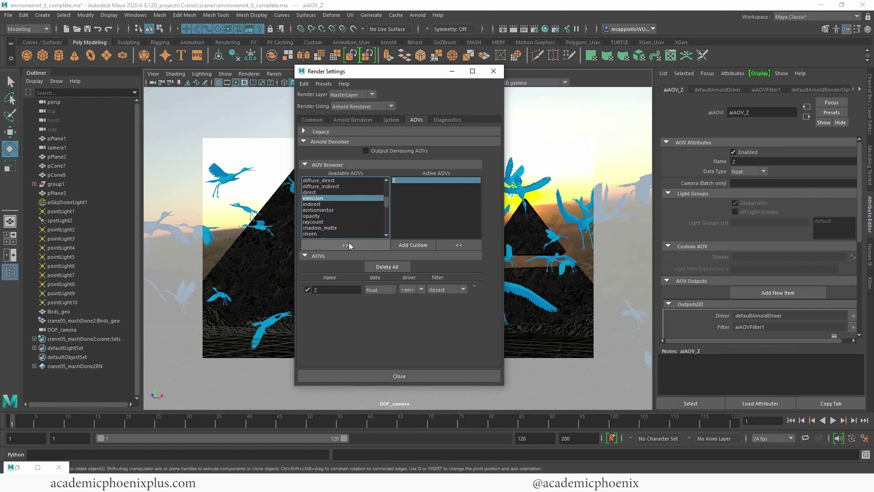
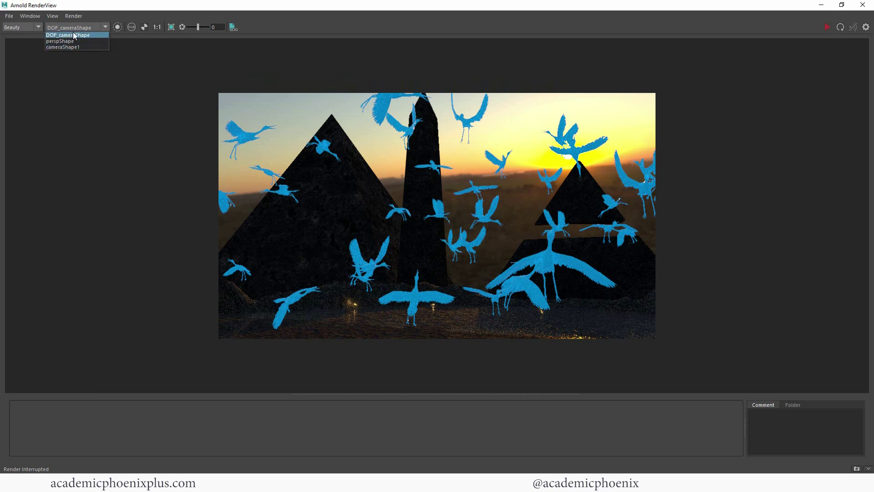
Display the Z AOV of the DOF_cameraShape render and set the preview exposure to -10
click(98, 83)
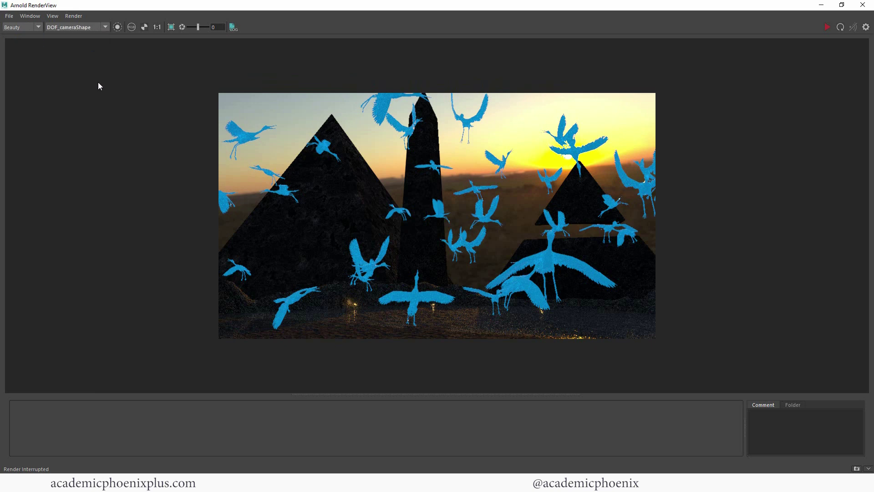
click(31, 29)
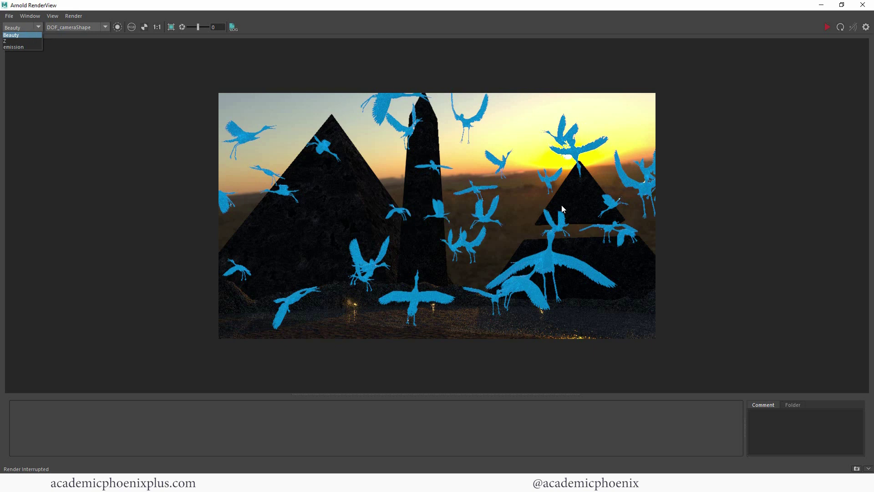
click(19, 41)
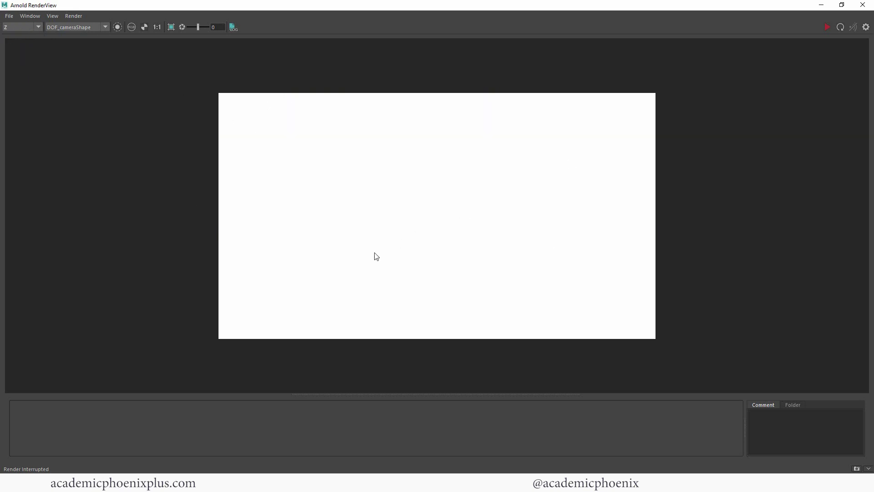
click(207, 27)
drag(196, 28, 188, 28)
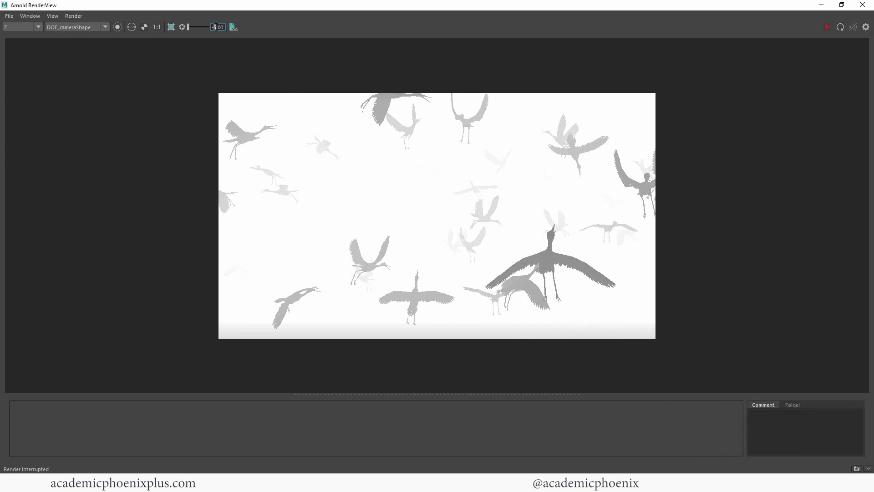
key(Delete)
text(10)
key(Return)
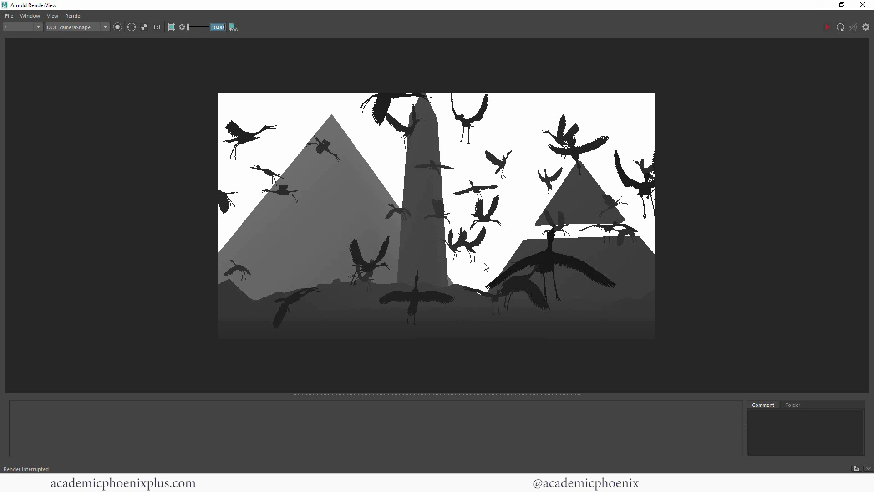
Try preview exposures of -12 and -11 on the Z pass and set it back to -10
text(12)
key(Return)
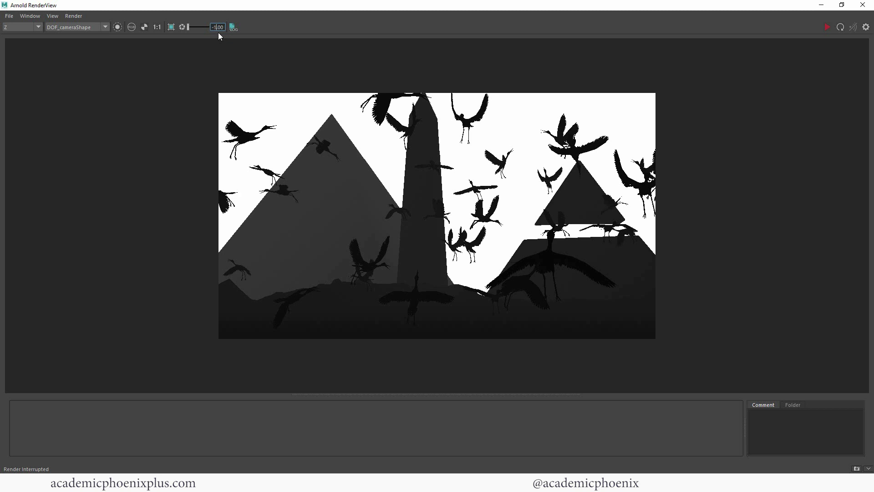
key(Return)
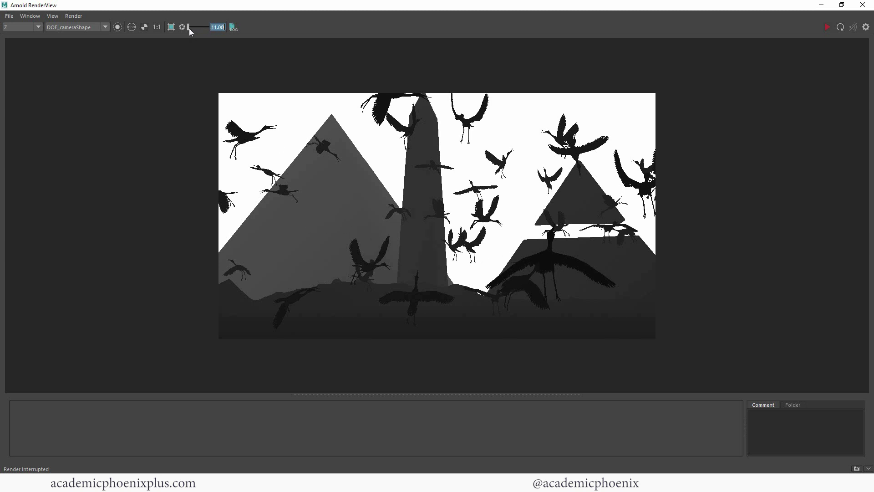
click(219, 27)
key(Return)
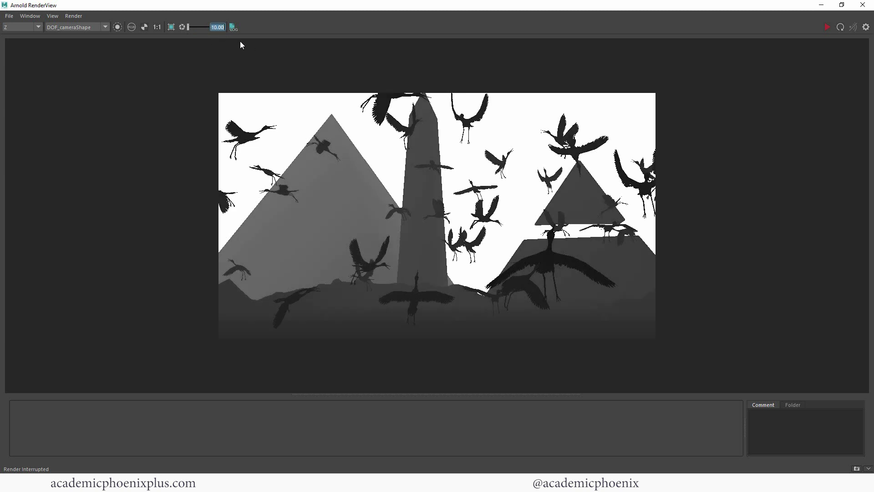
Set the Z pass preview exposure to -11 and note -11 in the render comment
click(216, 28)
key(BackSpace)
key(BackSpace)
text(-1)
key(Return)
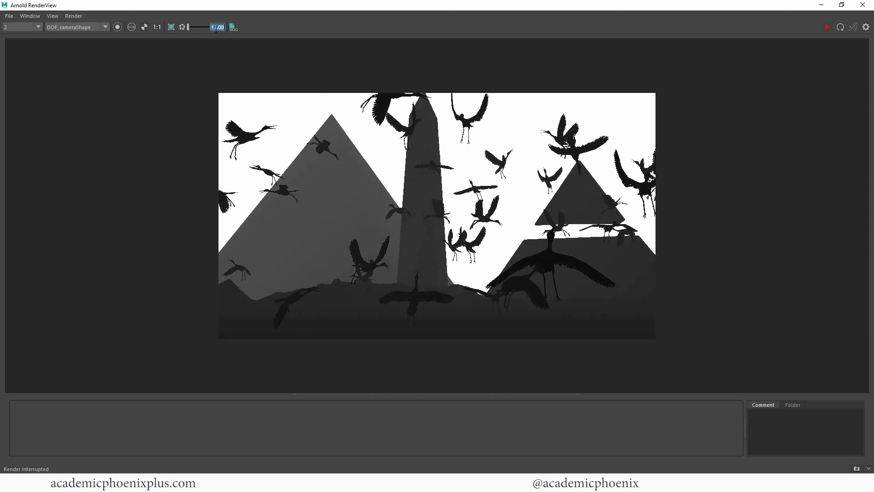
click(781, 425)
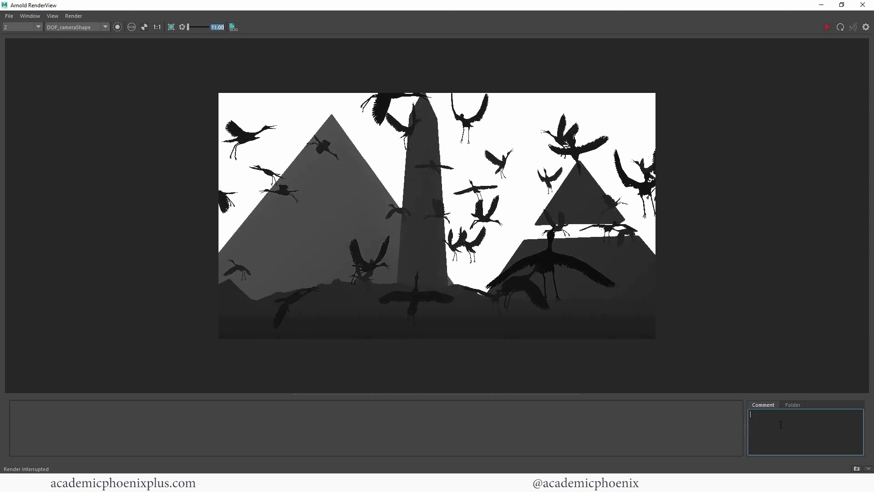
Display the Beauty pass and reset the preview exposure to 0
click(39, 27)
click(27, 45)
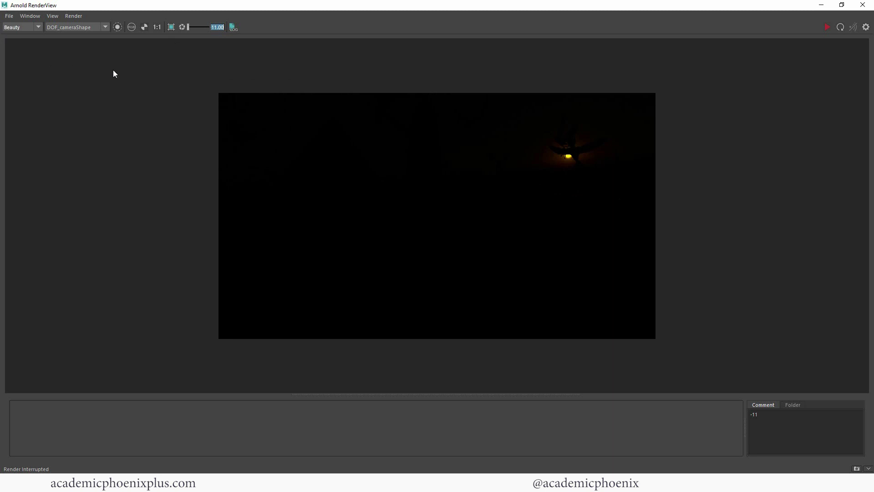
click(182, 27)
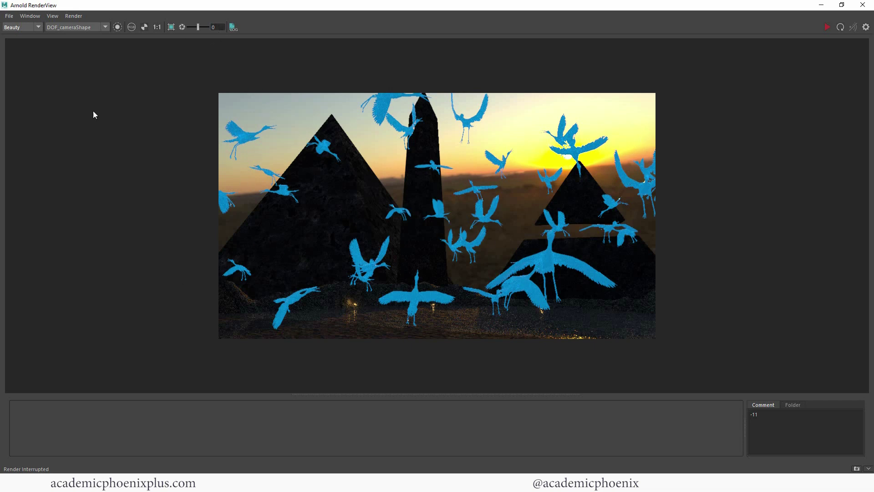
Compare the emission pass with the Beauty pass of the DOF_cameraShape render, ending on Beauty
click(18, 47)
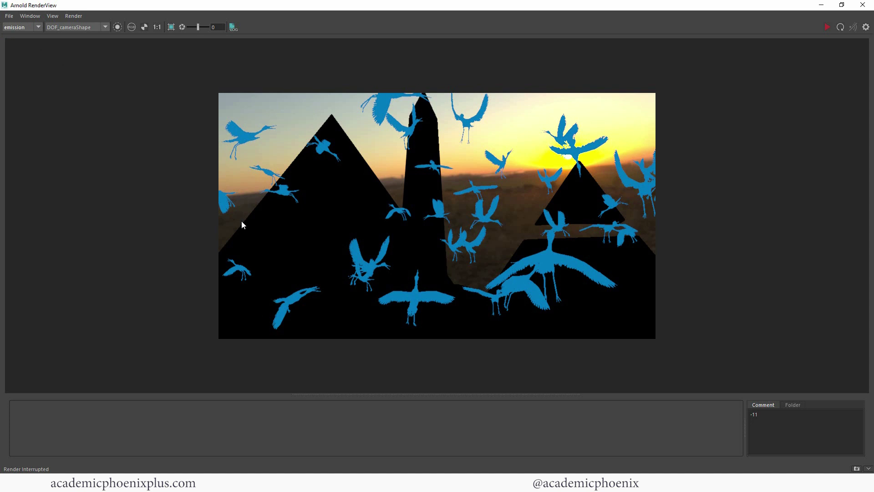
click(19, 35)
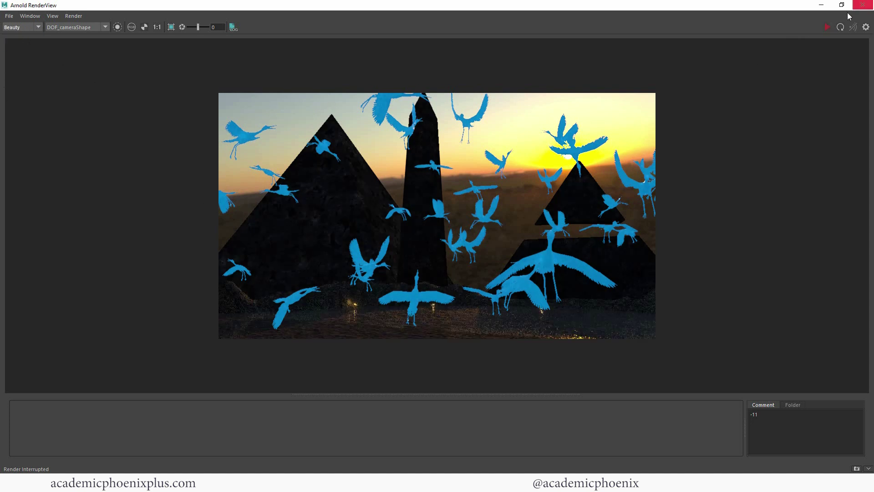
click(39, 29)
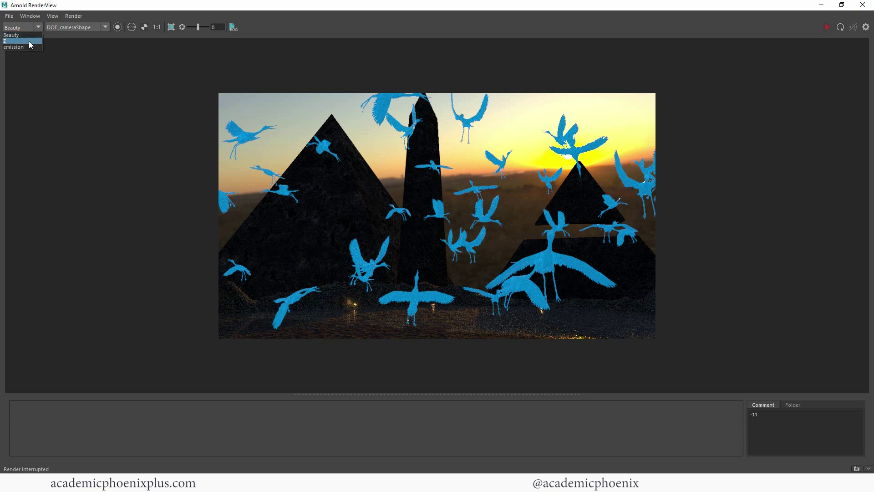
click(29, 42)
click(26, 45)
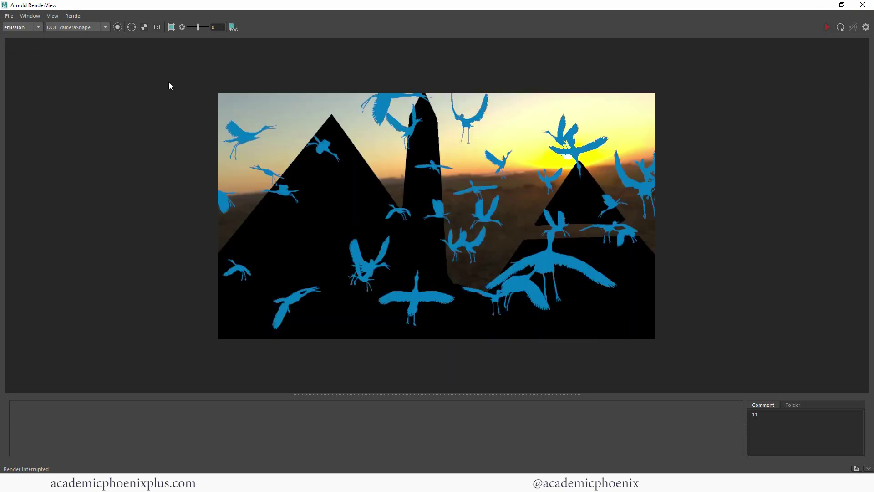
click(29, 35)
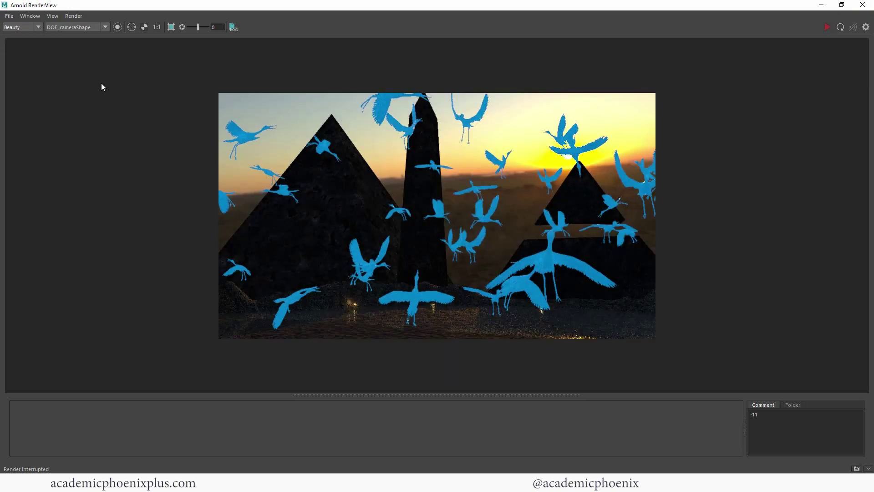
Set the Camera visibility of aiSkyDomeLight1 to 0 and check the existing render of the sky background
click(821, 4)
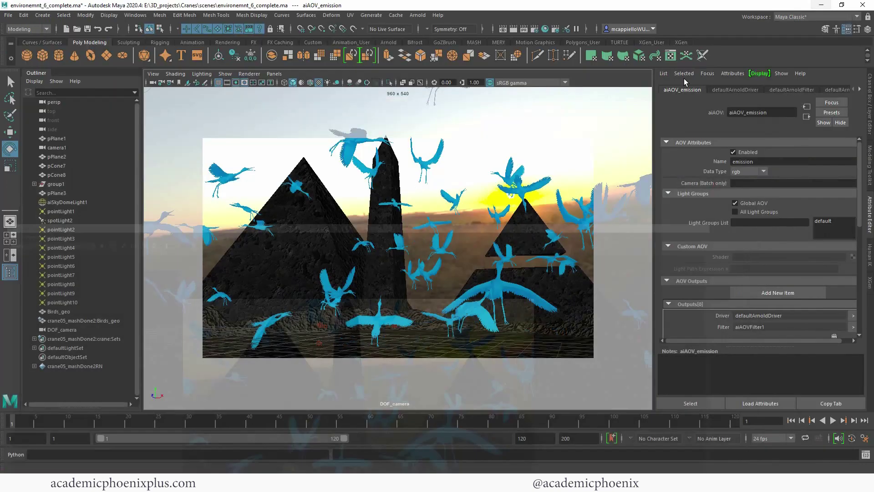
click(473, 178)
drag(861, 229, 773, 259)
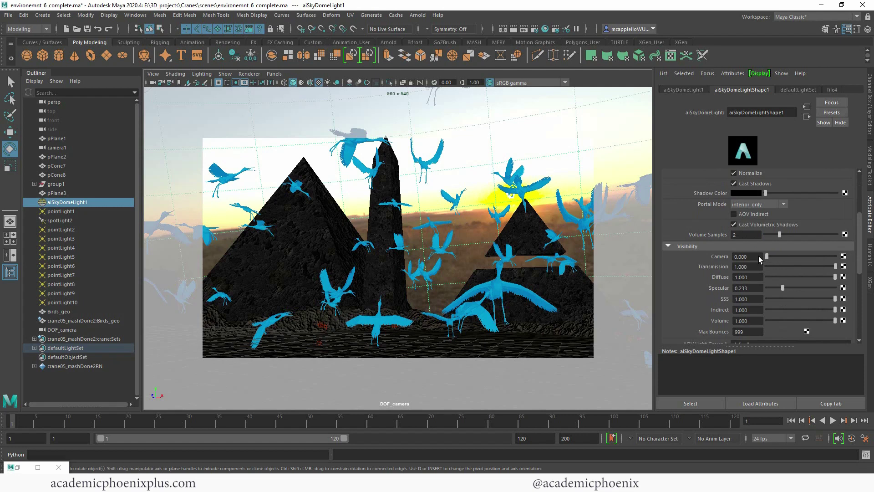
click(735, 257)
click(20, 466)
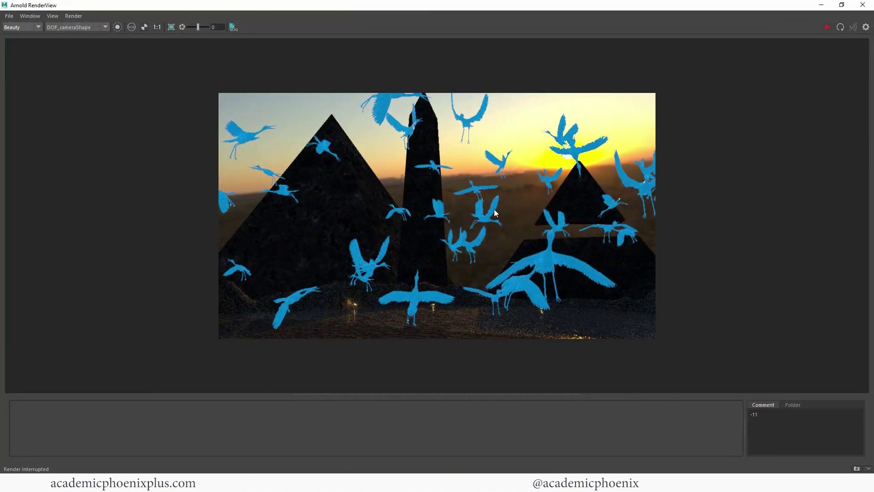
click(821, 5)
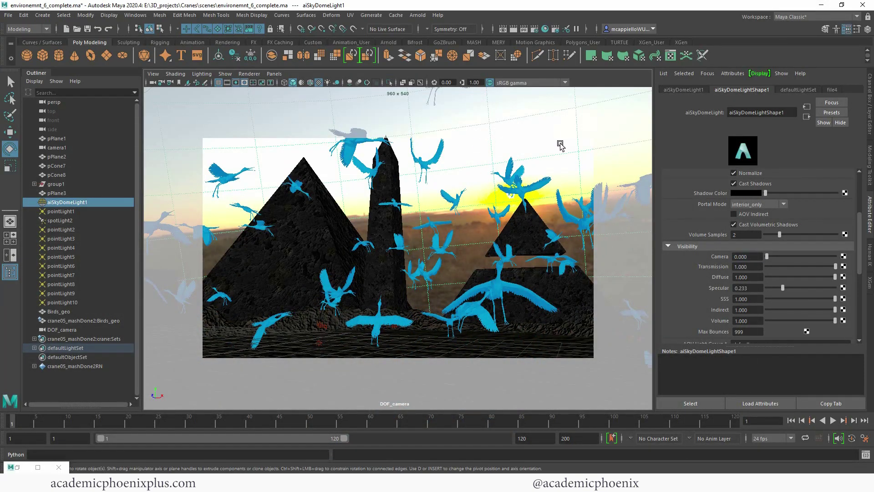
Set the intensity of aiSkyDomeLight1 to 0.5 and return to the Arnold RenderView
scroll(863, 227, up, 5)
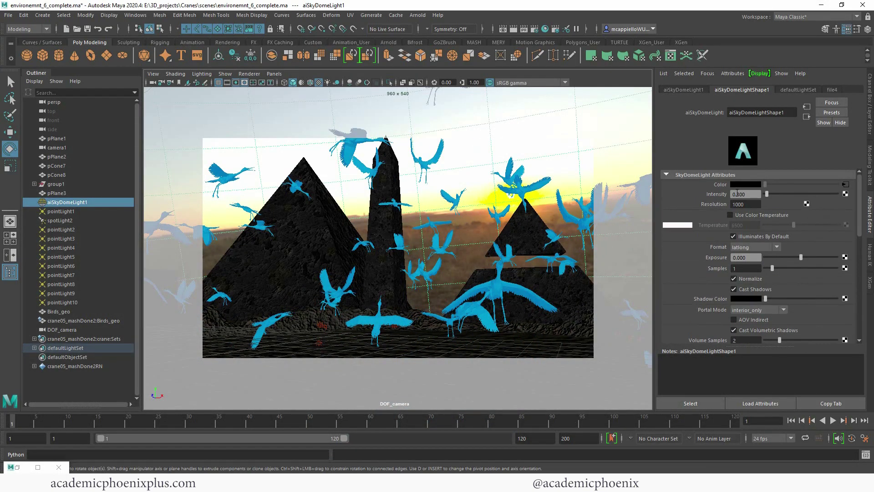
double_click(742, 194)
text(0.5)
key(Return)
click(38, 467)
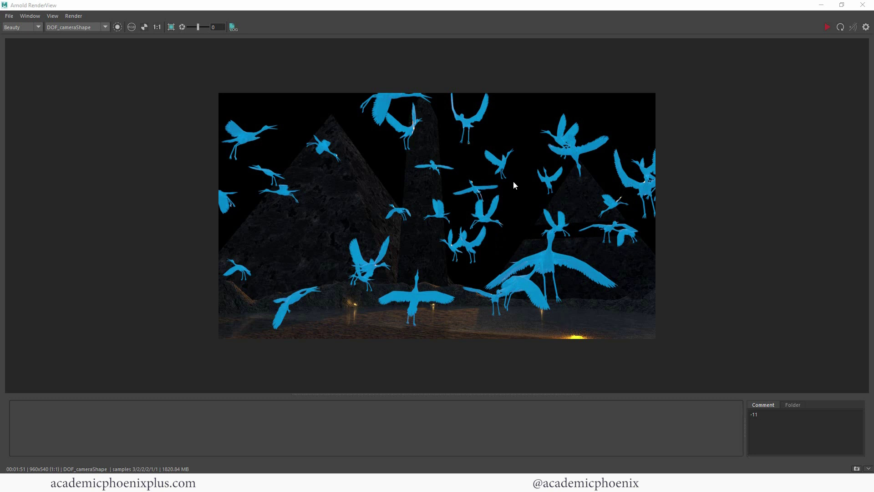
Check the color management and Apply Gamma/Exposure settings in the Save Image Options
click(9, 16)
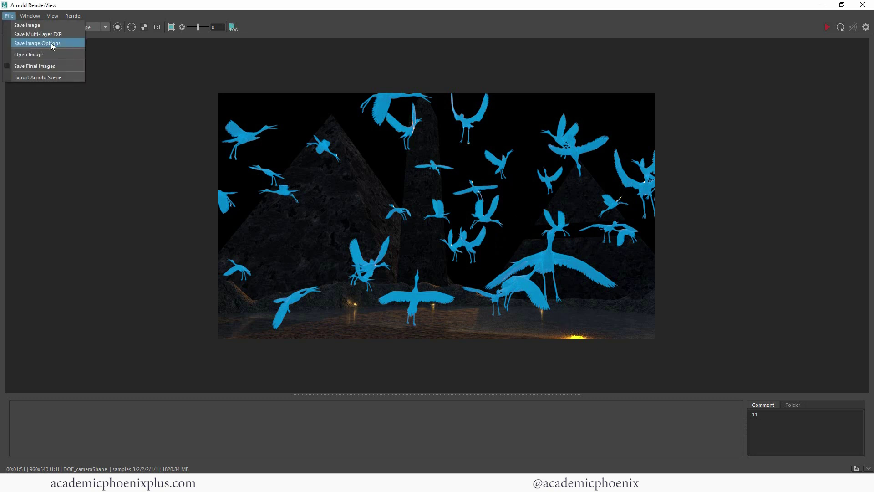
click(55, 43)
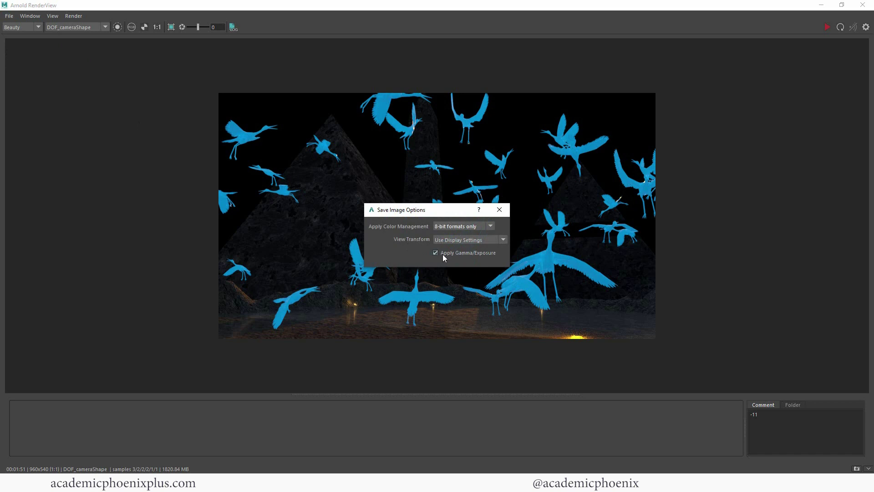
click(499, 210)
Save the render as a multi-layer EXR named EXR_Cranes in the DOF Renders folder
click(9, 16)
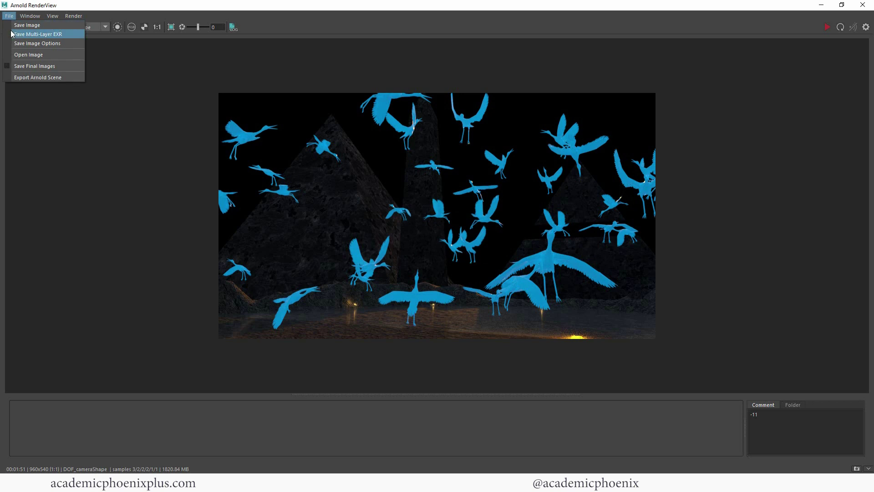
click(67, 33)
double_click(109, 81)
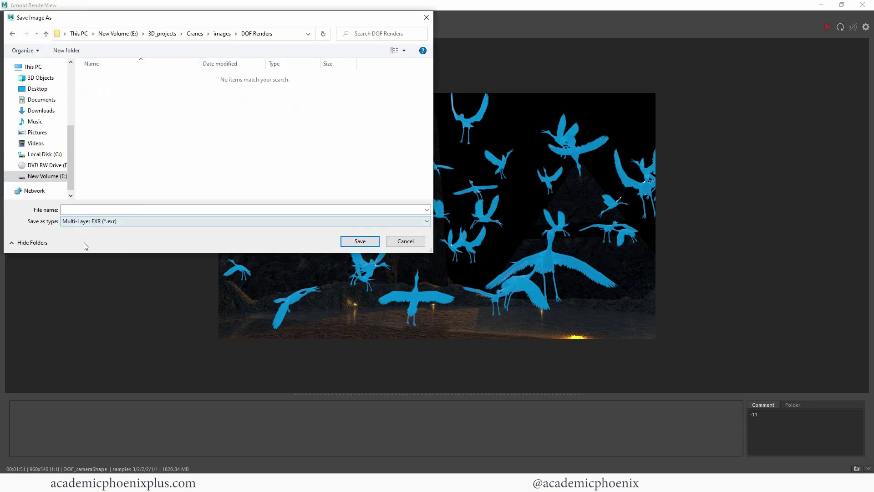
click(97, 209)
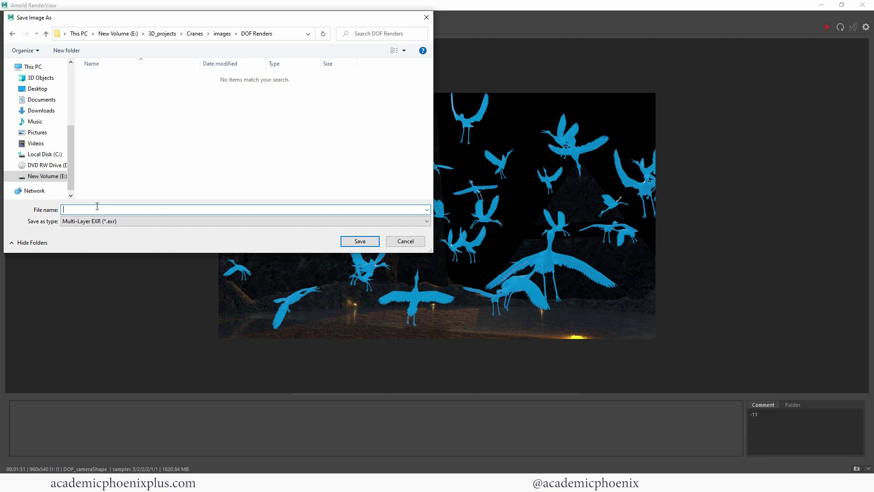
text(EXR)
text(_1)
key(Return)
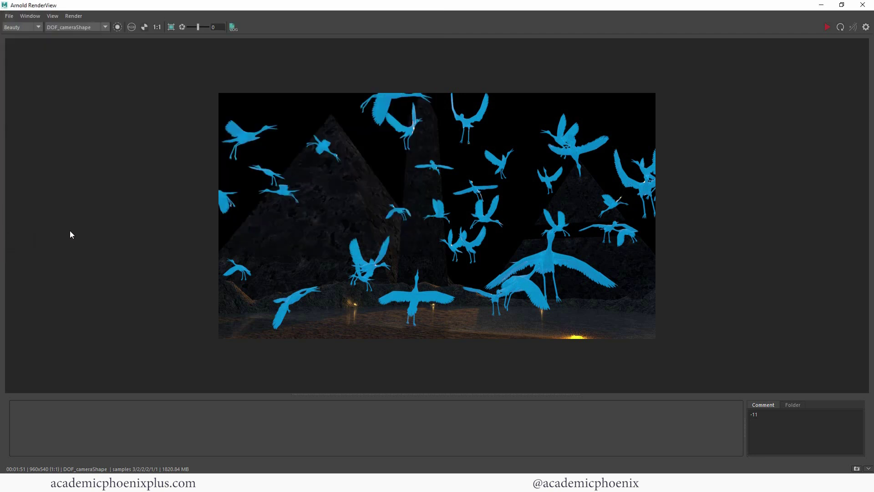
Display the Z pass of the new render with a preview exposure of -11
click(38, 28)
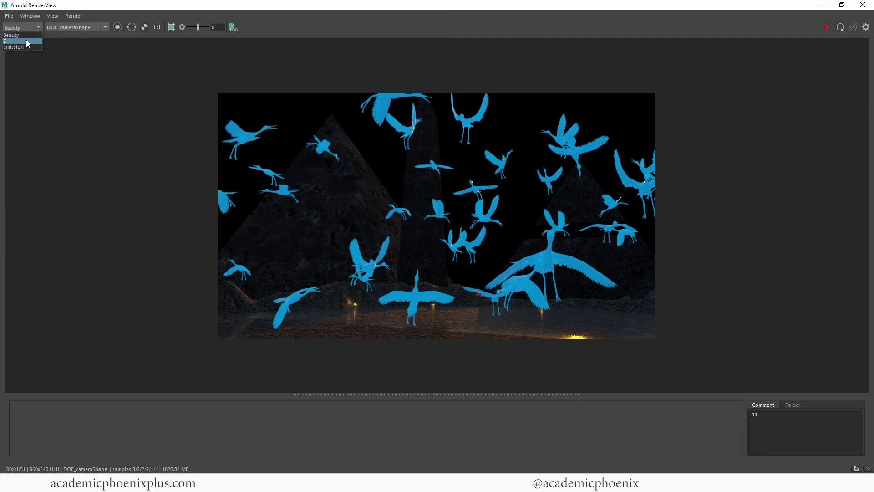
click(26, 42)
click(211, 27)
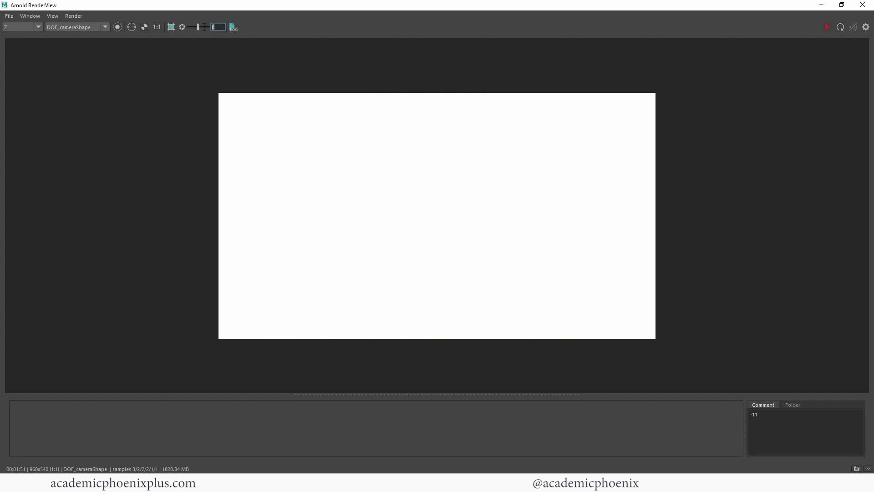
text(-11)
key(Return)
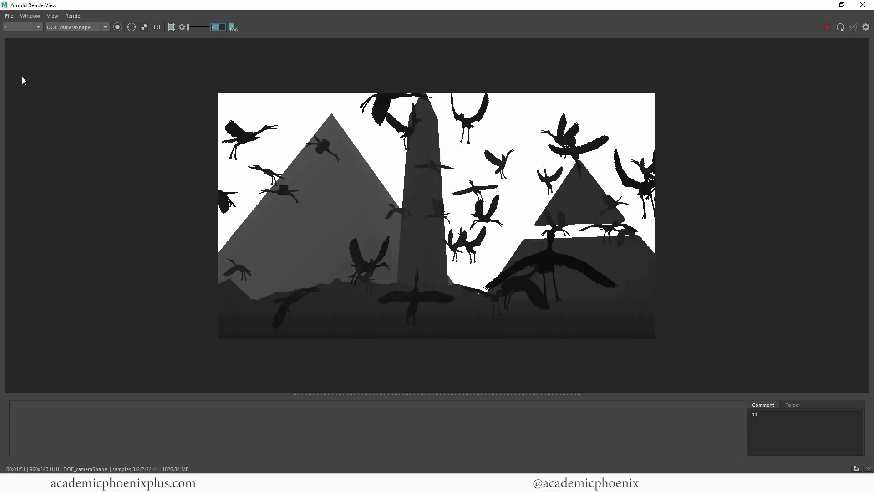
Save the displayed Z pass as an image named Zdepth_cranes in the DOF Renders folder
click(9, 16)
click(20, 25)
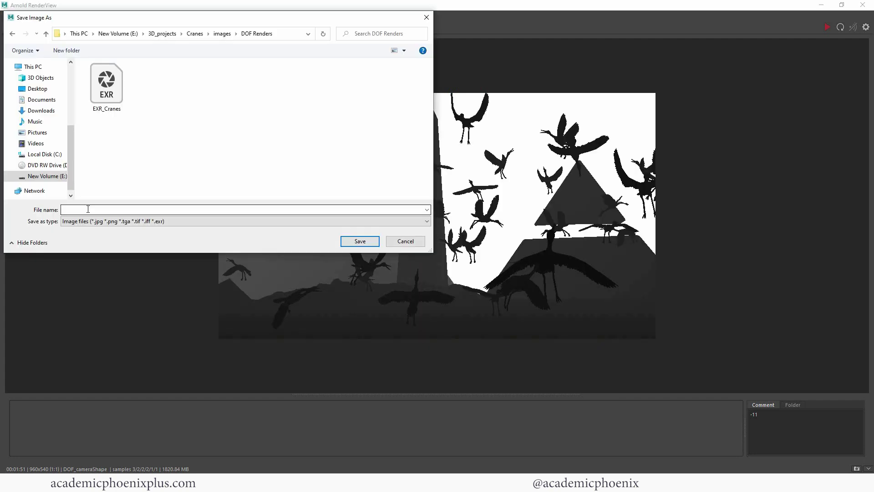
text(Zdepth_cranes)
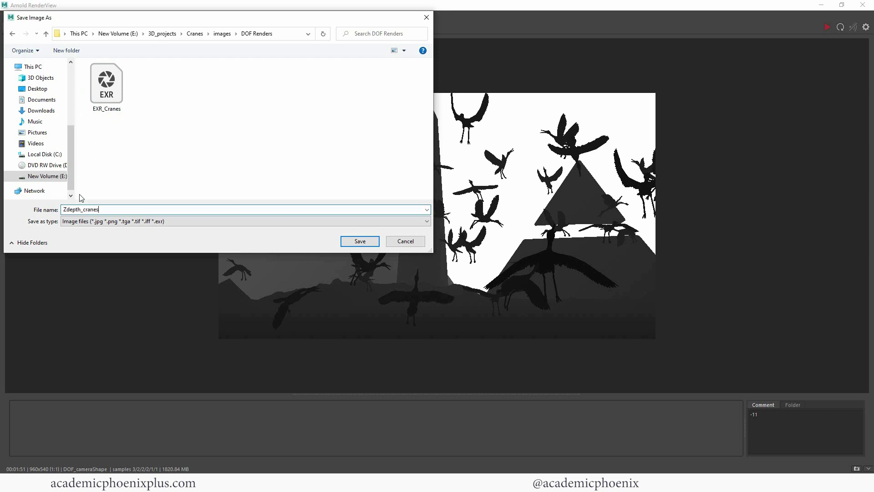
key(Return)
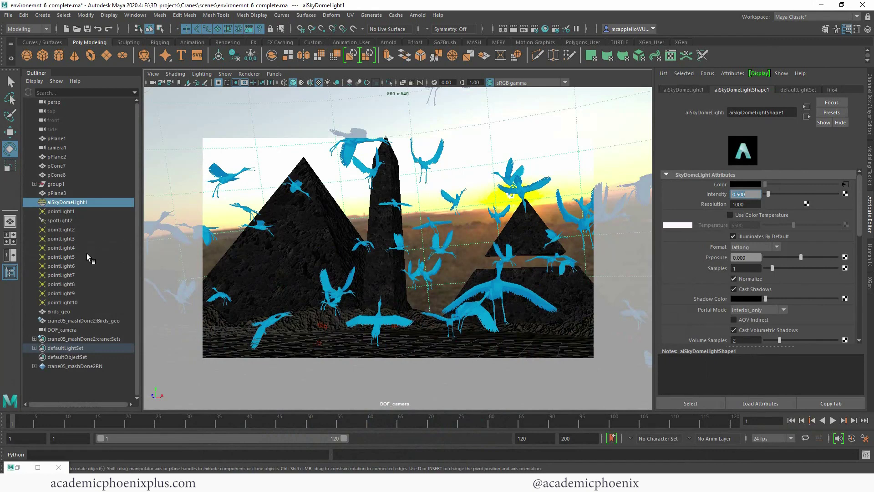
Hide the outliner objects from pPlane1 through pPlane3 and both Birds_geo flocks, leaving only the sky dome backdrop
click(63, 139)
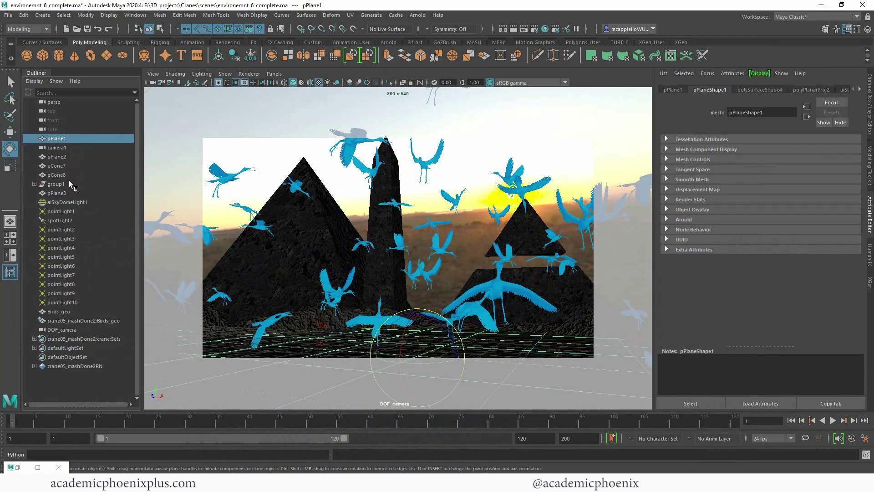
shift+click(64, 192)
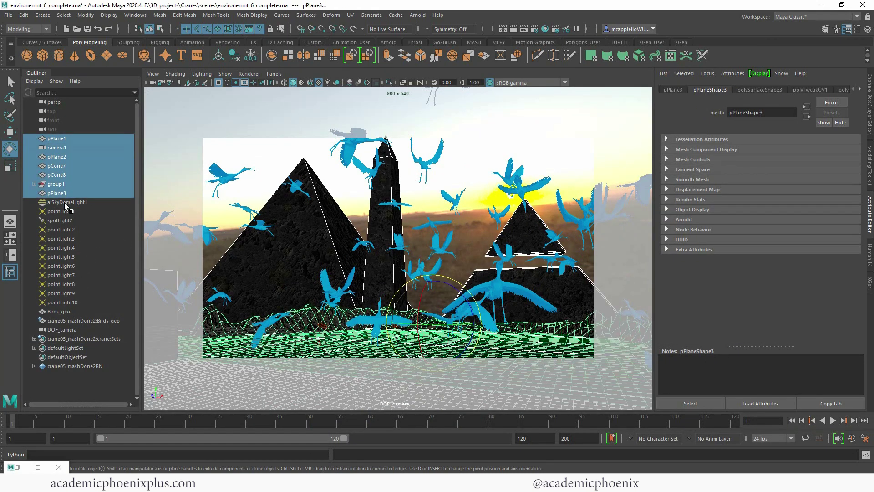
key(ctrl+h)
click(75, 313)
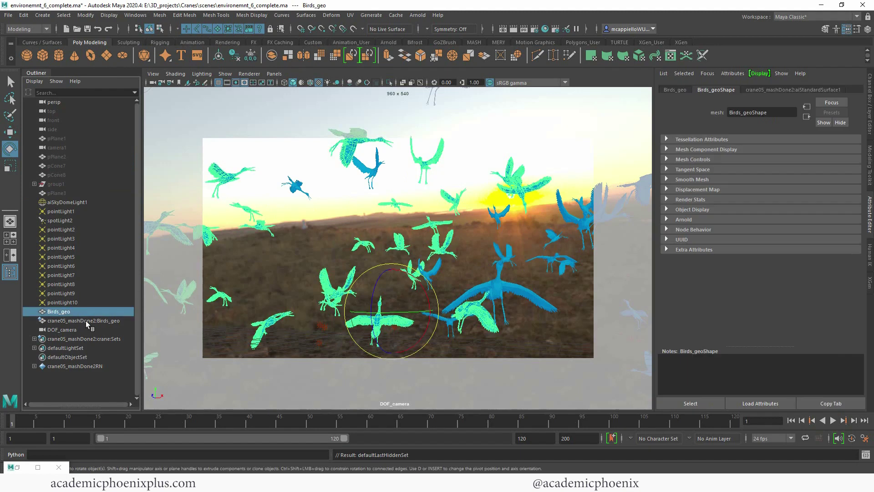
shift+click(85, 320)
key(ctrl+h)
Try a Rotate Z of 0 on aiSkyDomeLight1 and undo it
click(469, 251)
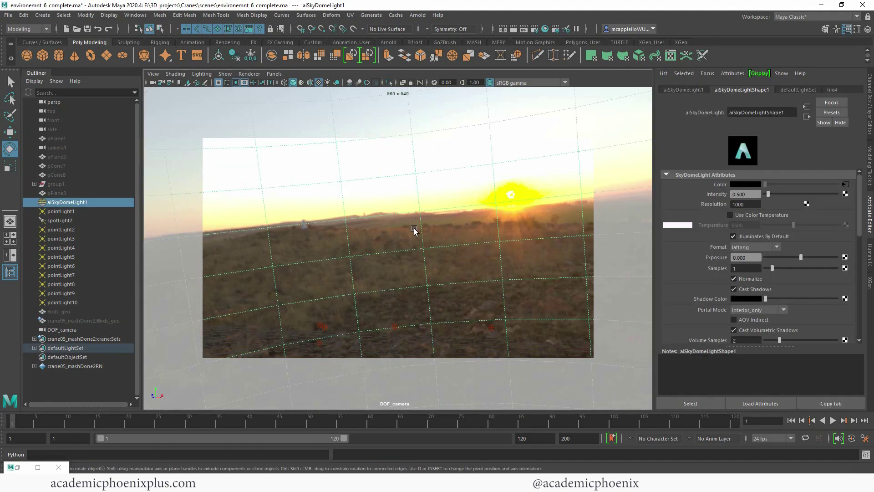
click(870, 103)
double_click(841, 135)
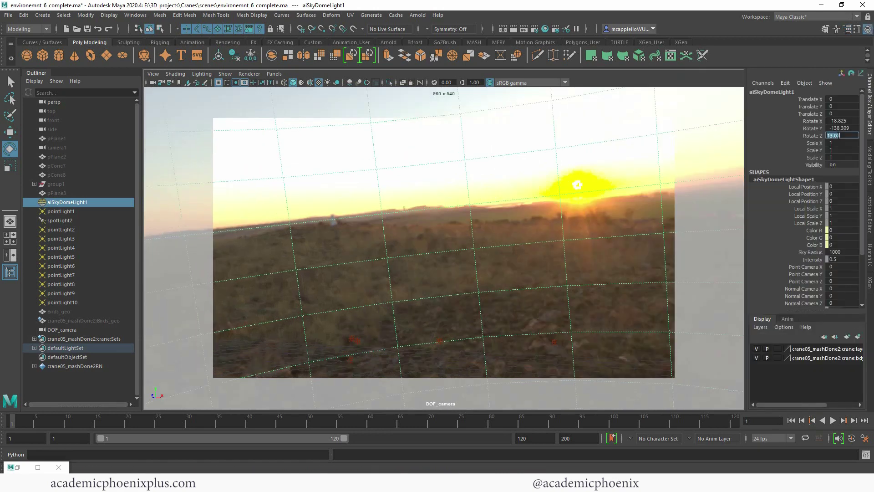
text(0)
key(Return)
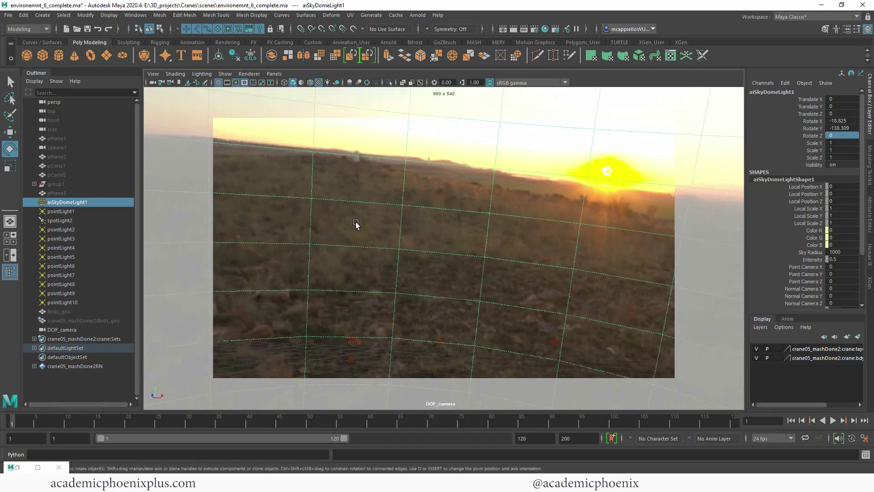
key(ctrl+z)
Adjust the Rotate Z of aiSkyDomeLight1 interactively to level the horizon in the DOF_camera view
click(809, 136)
middle_drag(697, 160, 560, 180)
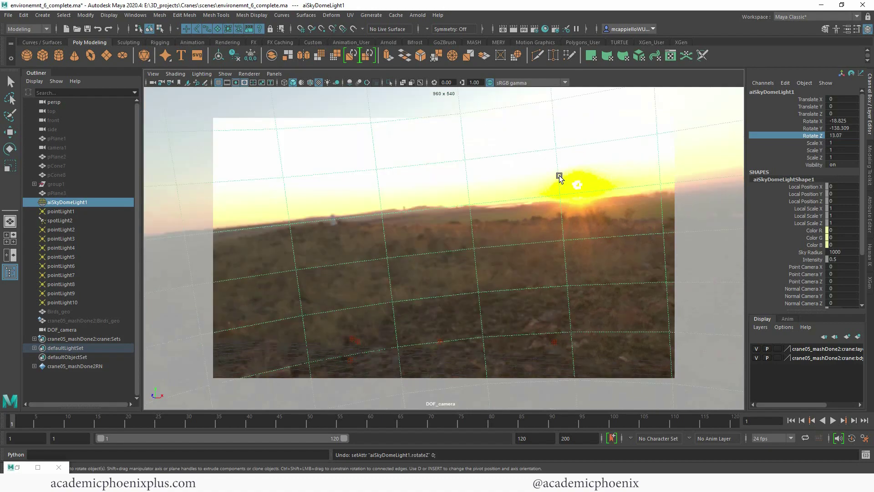
mouse_move(415, 220)
middle_down()
mouse_move(441, 223)
mouse_move(428, 216)
middle_up()
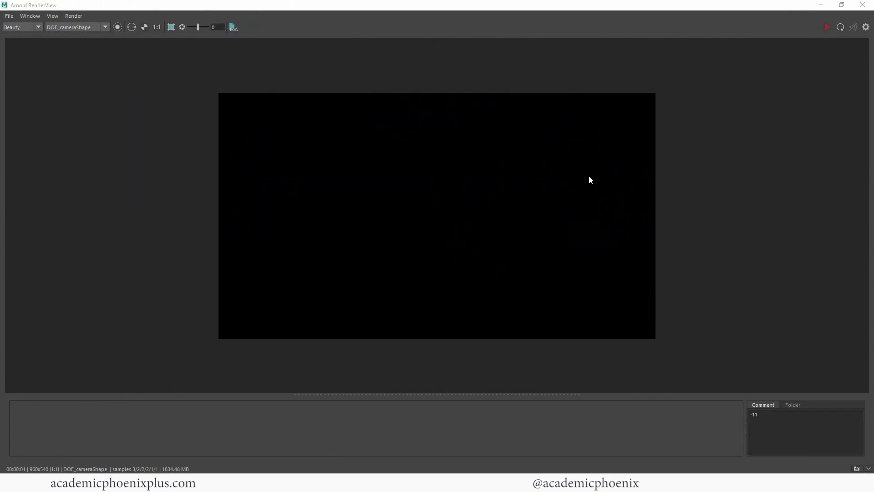
Set the Camera visibility of aiSkyDomeLightShape1 to 1.000 and return to the Arnold RenderView
click(822, 5)
key(ctrl+a)
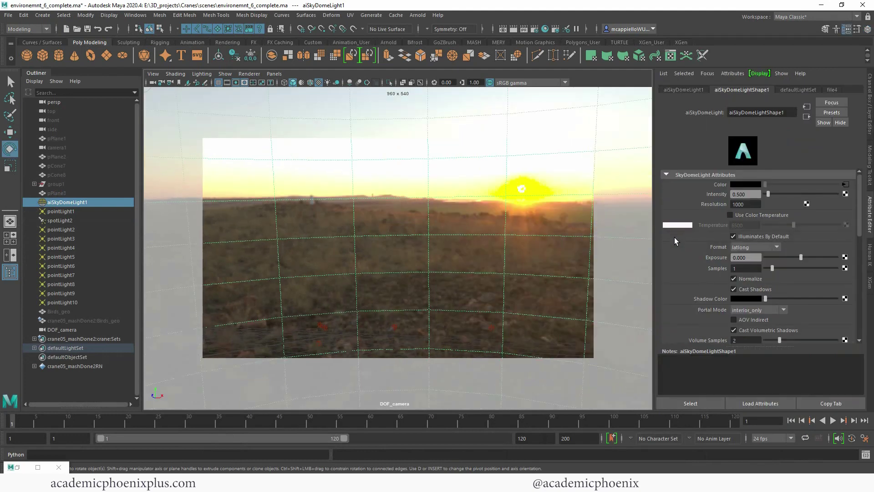
scroll(862, 246, down, 6)
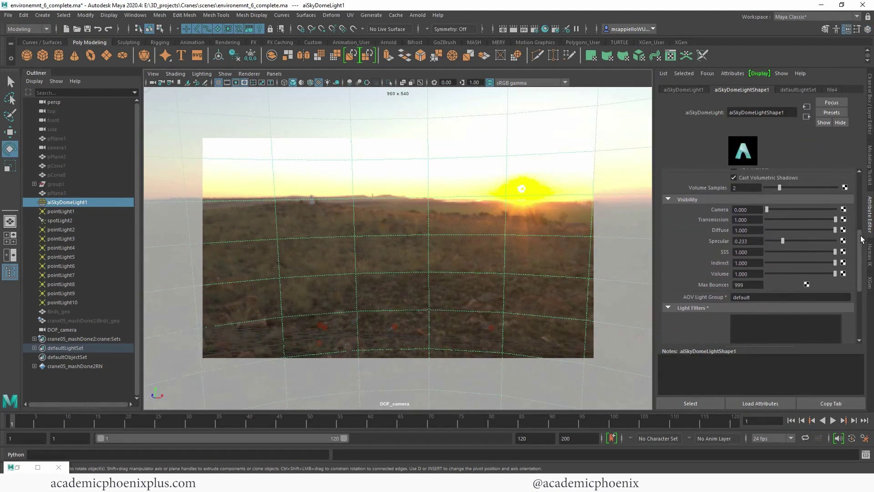
scroll(817, 232, up, 1)
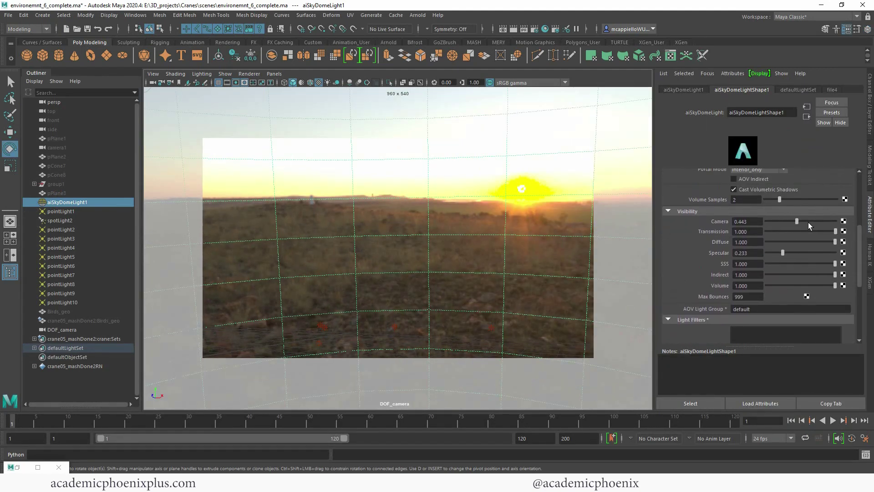
drag(808, 222, 841, 222)
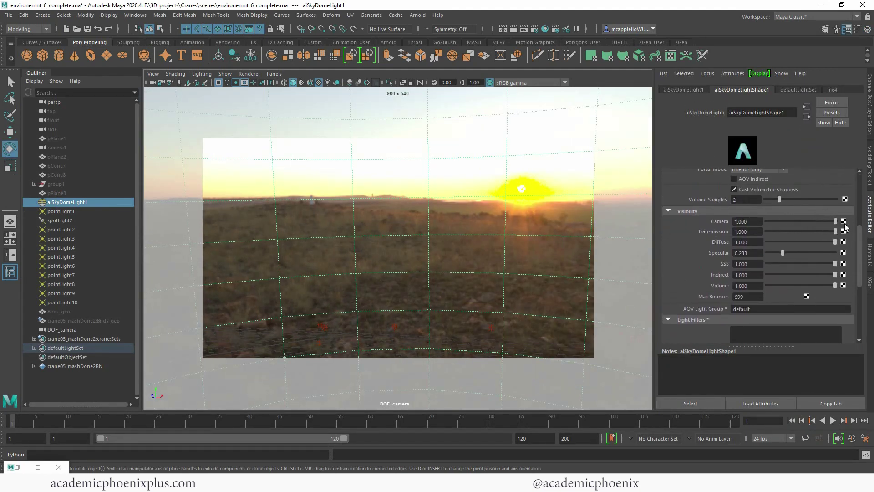
double_click(19, 470)
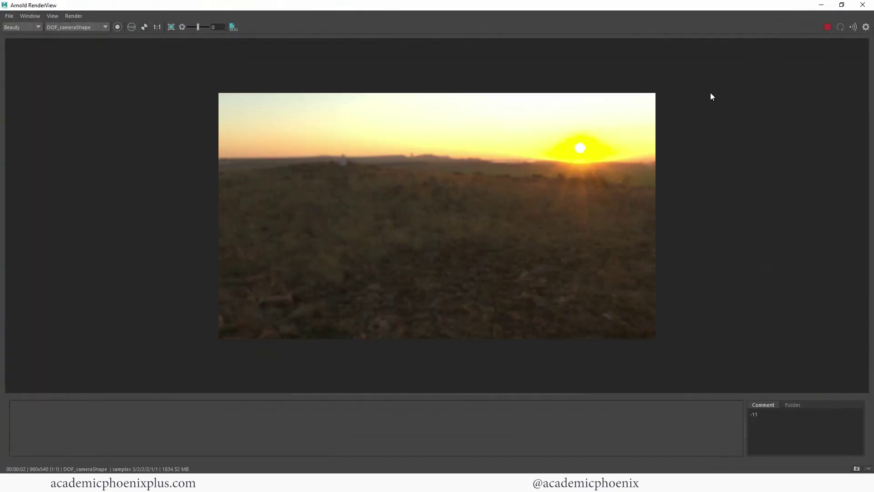
Save the sky background render as BG.tif in the DOF Renders folder and stop the render
click(9, 15)
click(27, 25)
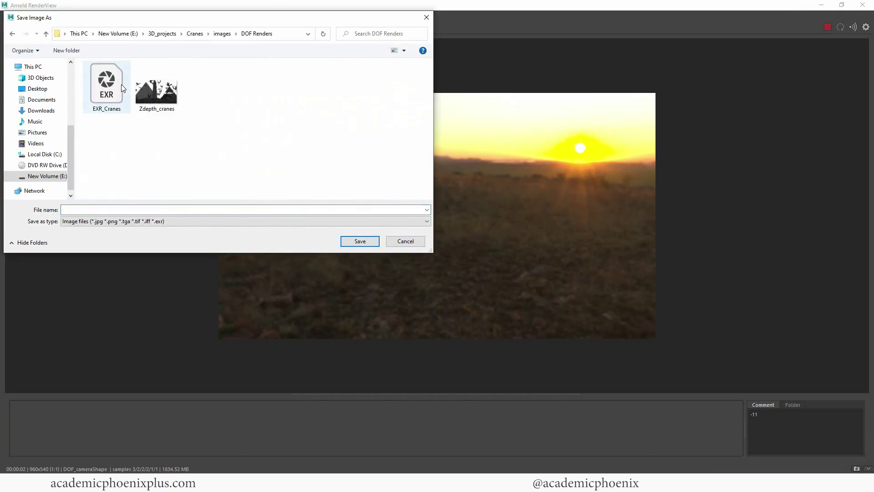
click(125, 209)
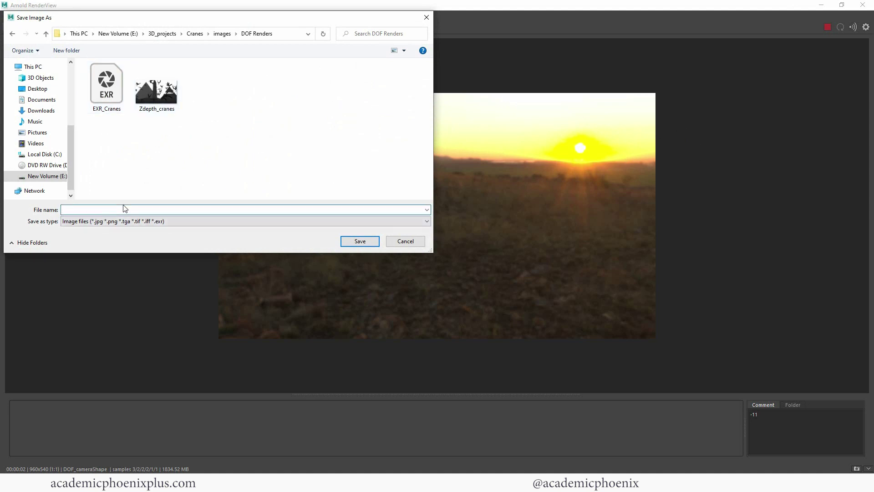
text(BG.tif)
key(Return)
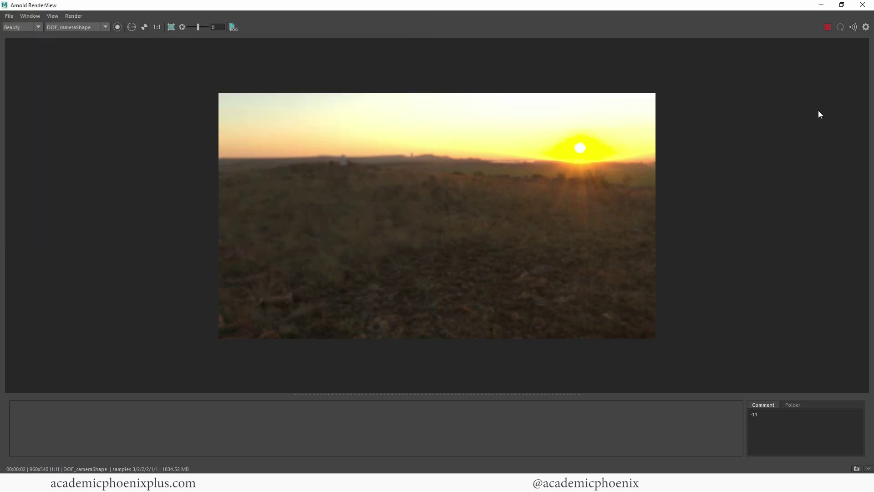
click(829, 27)
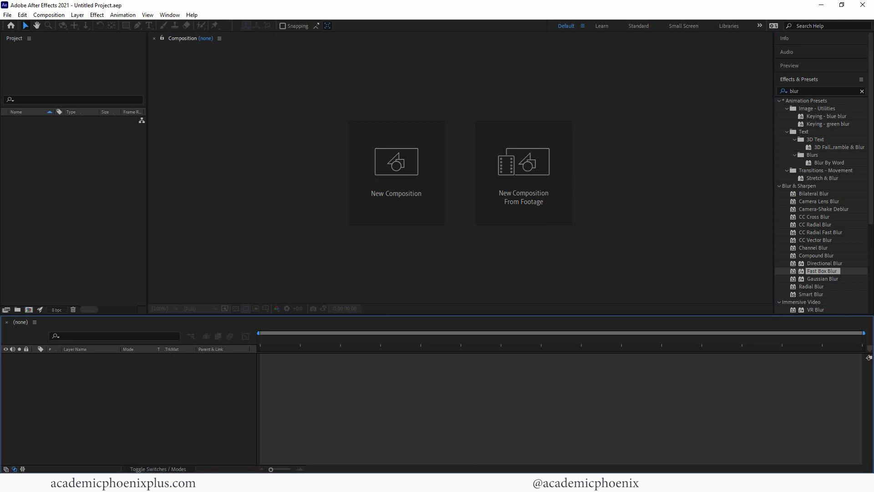
Switch to After Effects and build a composition from EXR_Cranes.exr, with BG.tif beneath it and Zdepth_cranes.jpg on top
drag(873, 205, 66, 199)
drag(30, 123, 85, 386)
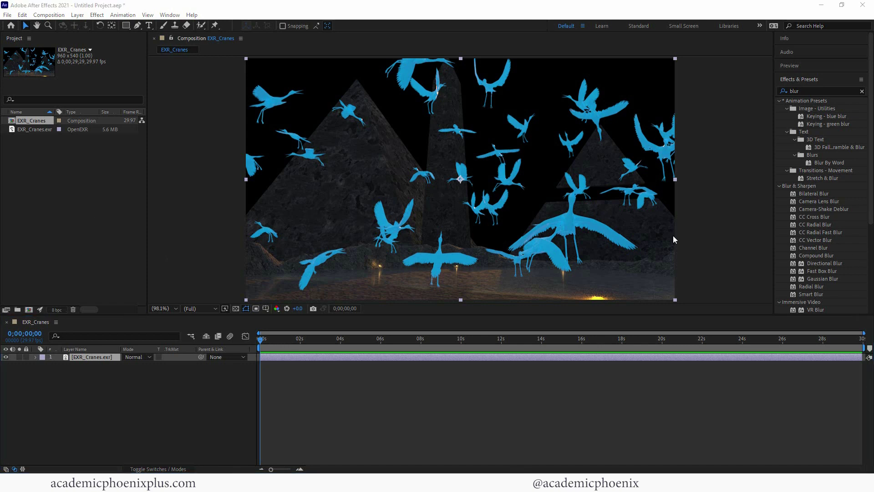
drag(873, 182, 28, 184)
drag(28, 133, 63, 362)
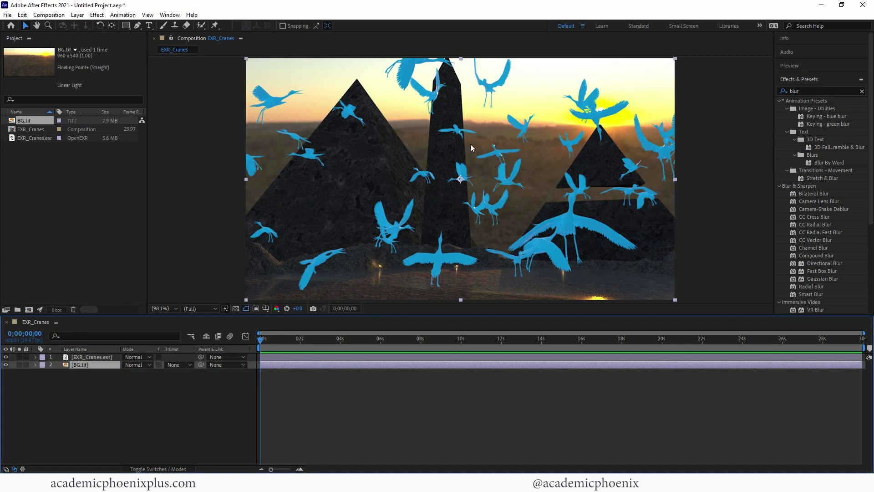
click(86, 155)
drag(873, 215, 96, 371)
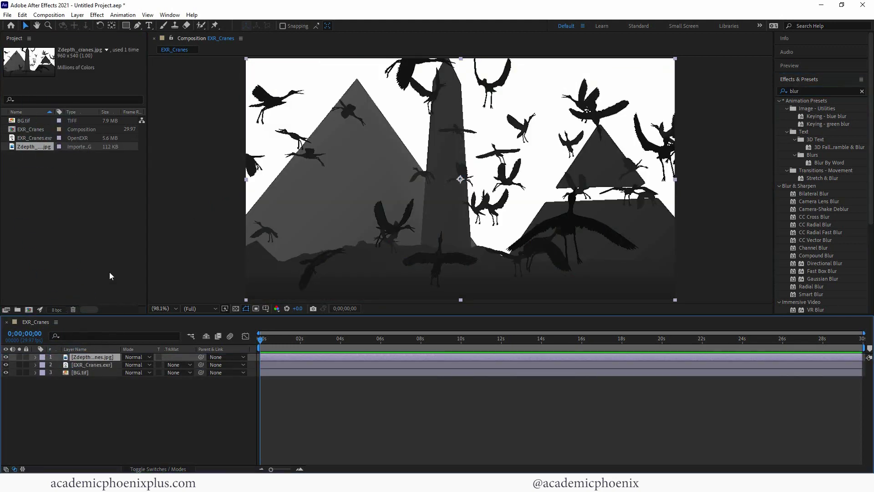
Add a new adjustment layer above the Zdepth_cranes.jpg layer
click(78, 15)
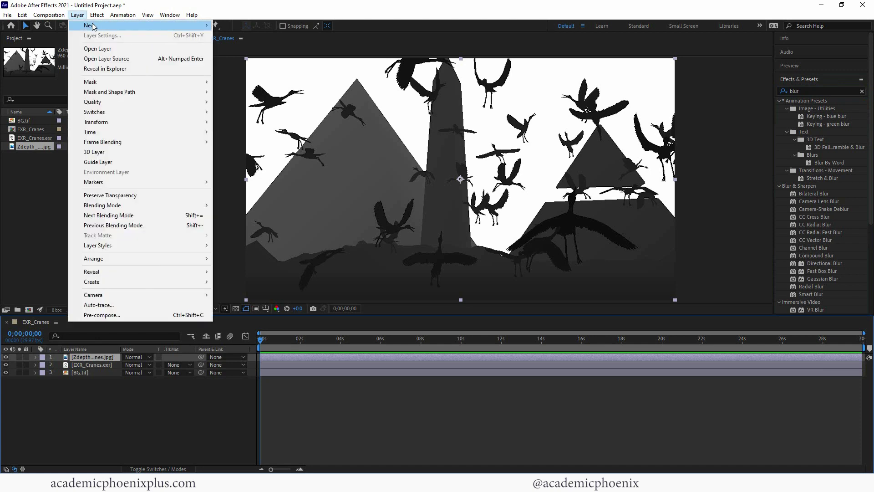
mouse_move(114, 28)
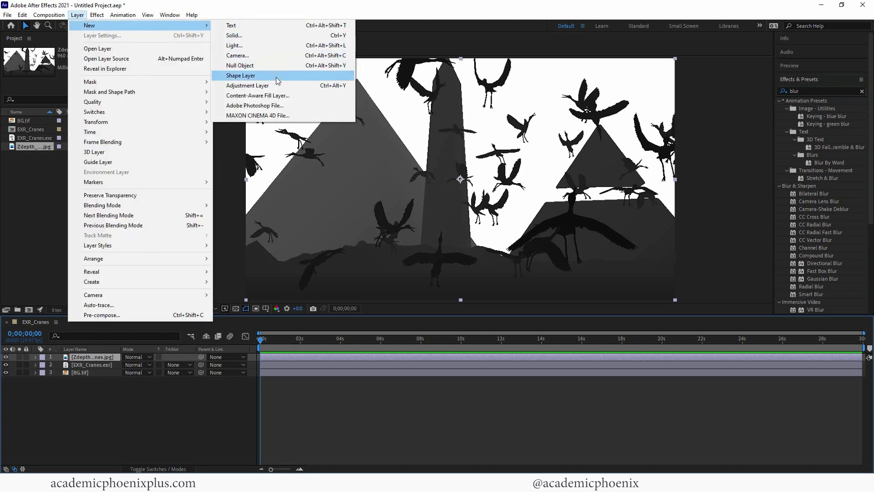
click(255, 86)
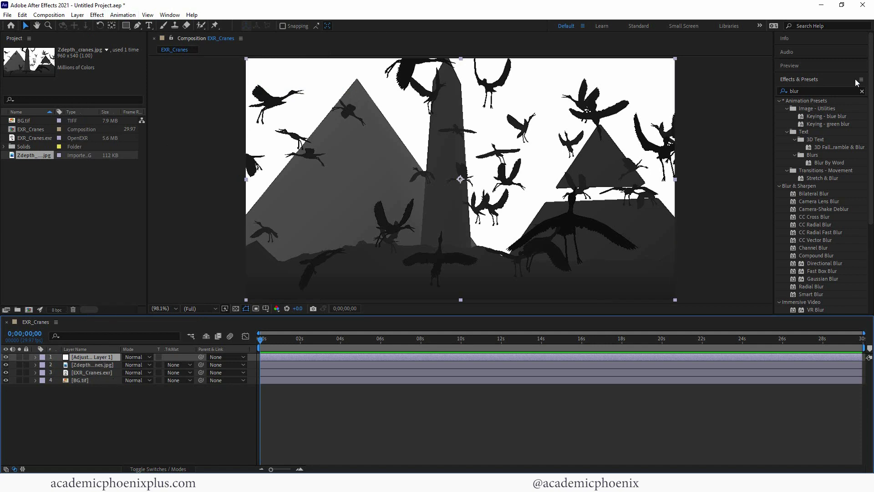
Search the effects for blur and apply Camera Lens Blur to the adjustment layer
click(815, 92)
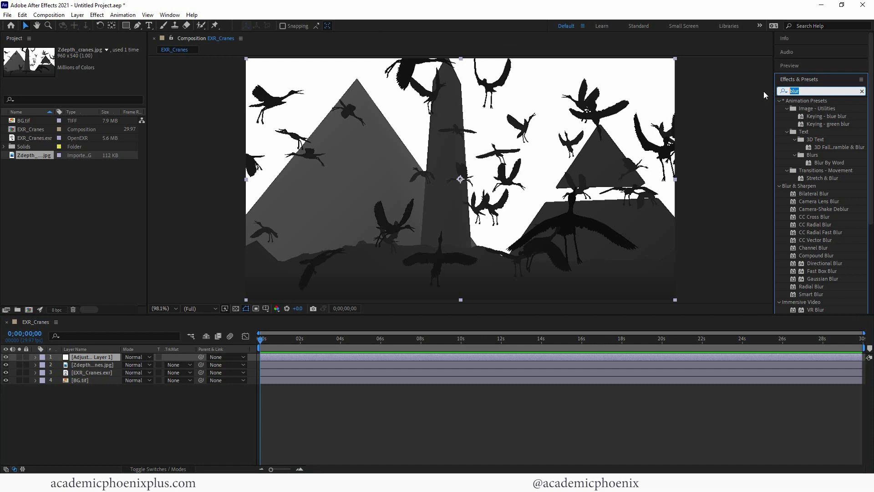
text(blur)
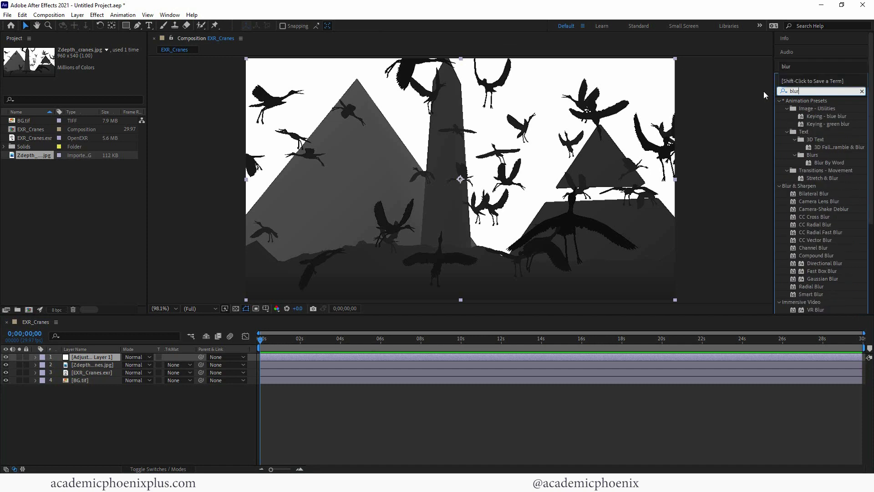
click(803, 202)
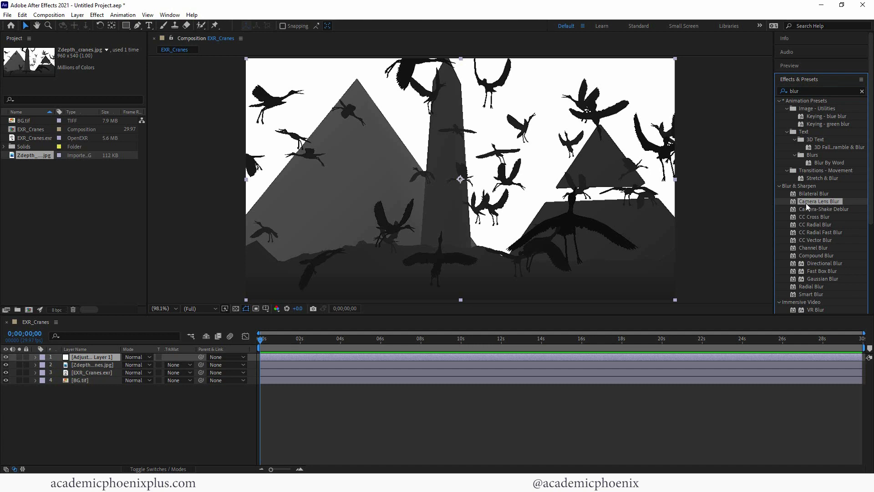
drag(813, 200, 87, 356)
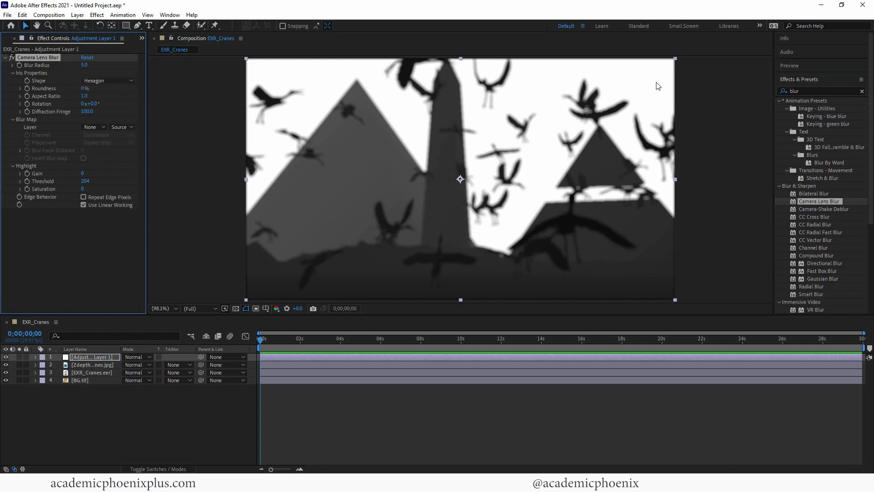
Set the Camera Lens Blur radius to 32 and enable Repeat Edge Pixels
drag(85, 65, 114, 69)
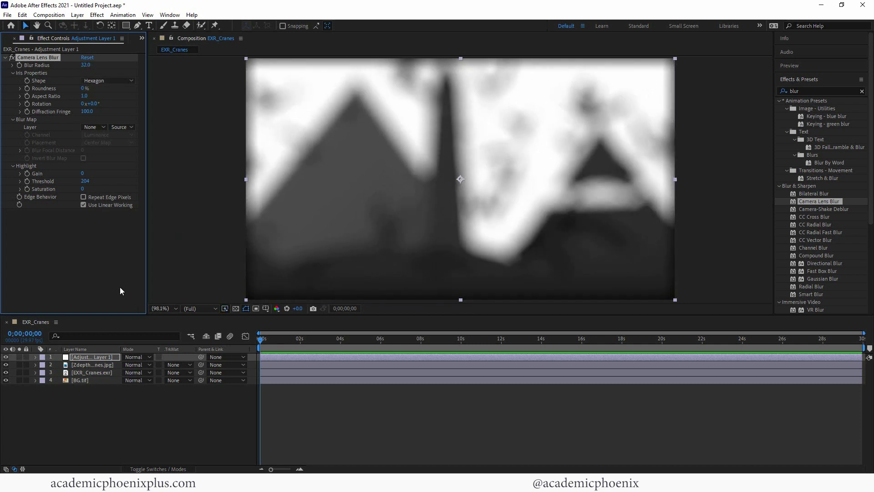
click(99, 196)
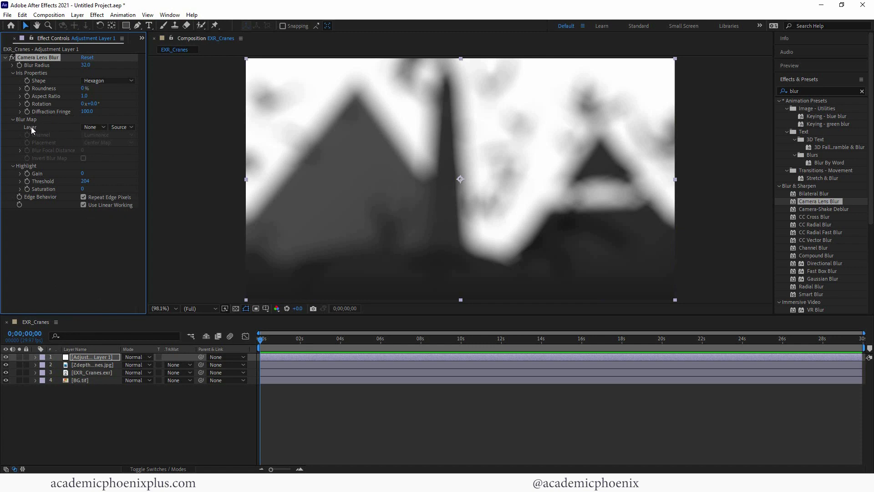
Assign Zdepth_cranes.jpg as the Blur Map layer of the Camera Lens Blur, leaving the focal distance at 0
click(101, 129)
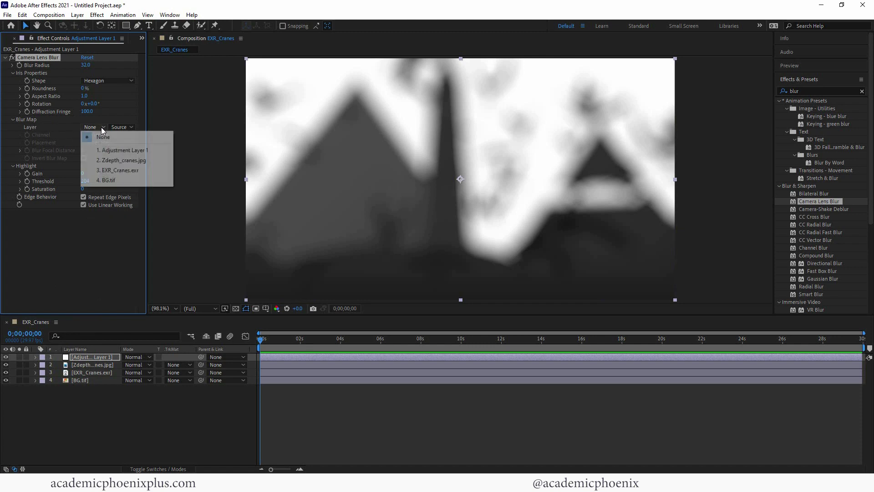
click(123, 160)
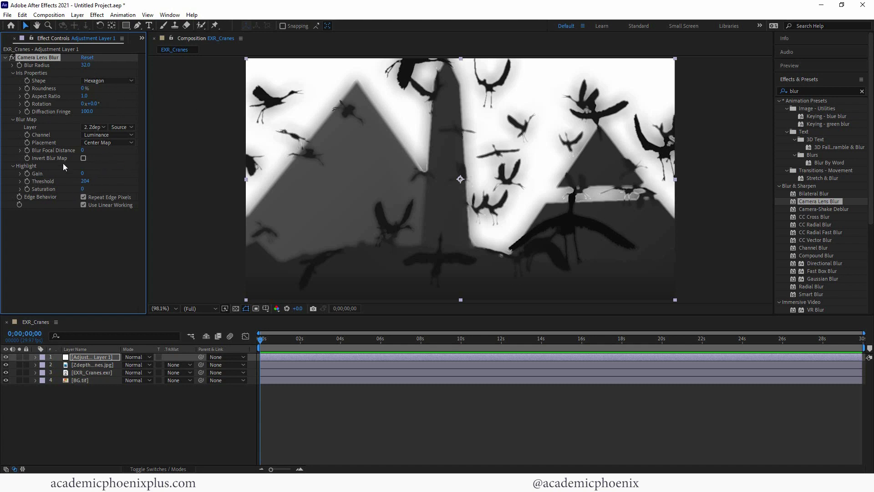
click(99, 151)
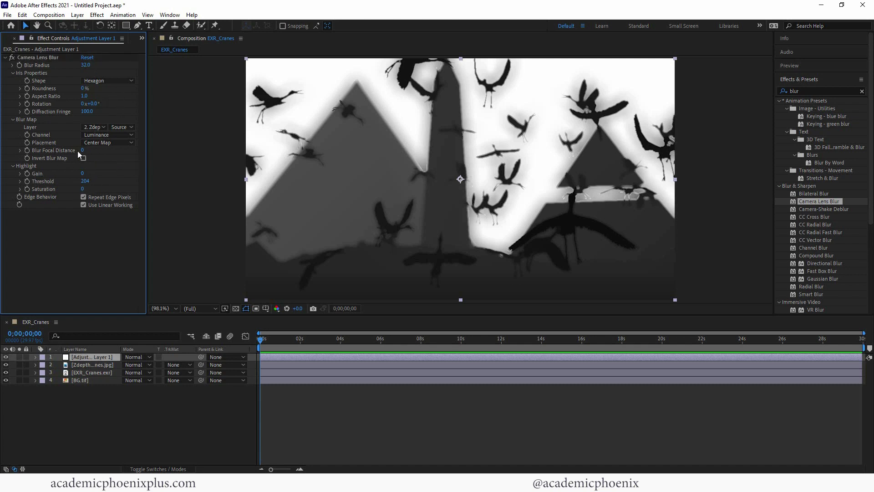
mouse_move(80, 151)
mouse_down()
mouse_move(73, 148)
mouse_move(99, 149)
mouse_move(82, 150)
mouse_up()
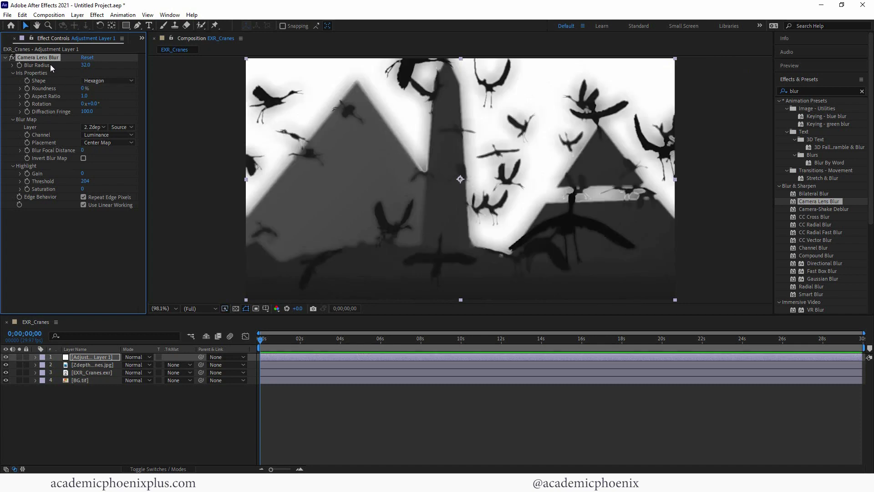
Hide the Zdepth_cranes.jpg layer and reduce the adjustment layer's Blur Radius to 19
click(80, 365)
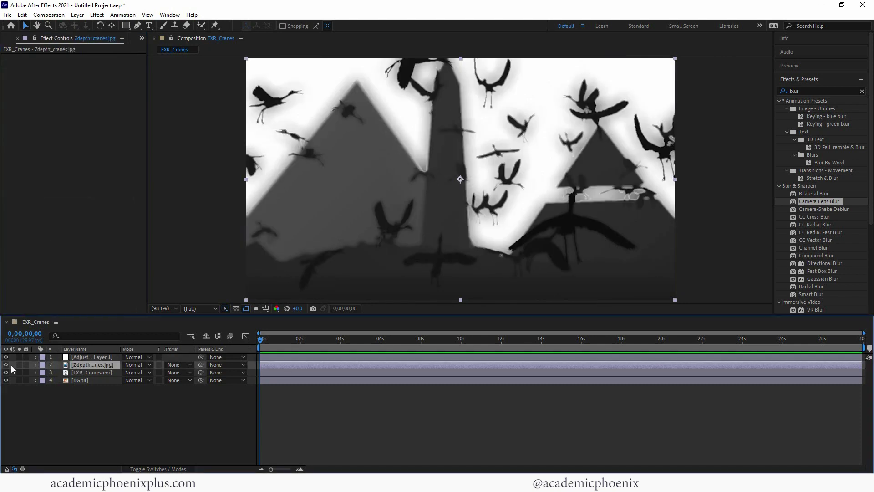
click(5, 365)
click(89, 357)
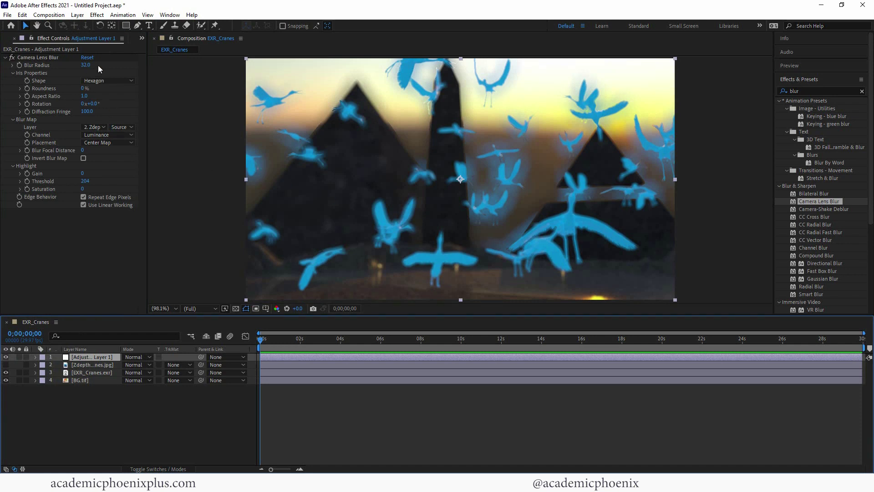
drag(84, 64, 78, 61)
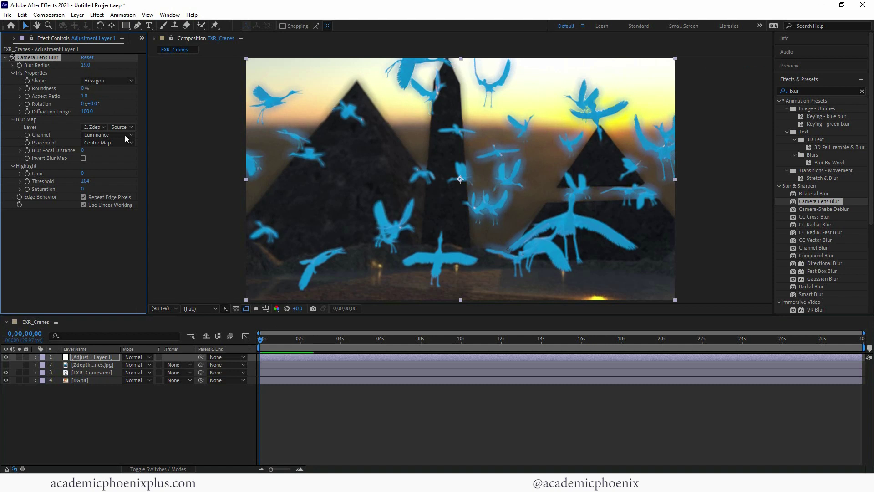
Try different Blur Focal Distance values to shift the focus among the cranes, settling on 28
drag(86, 150, 89, 150)
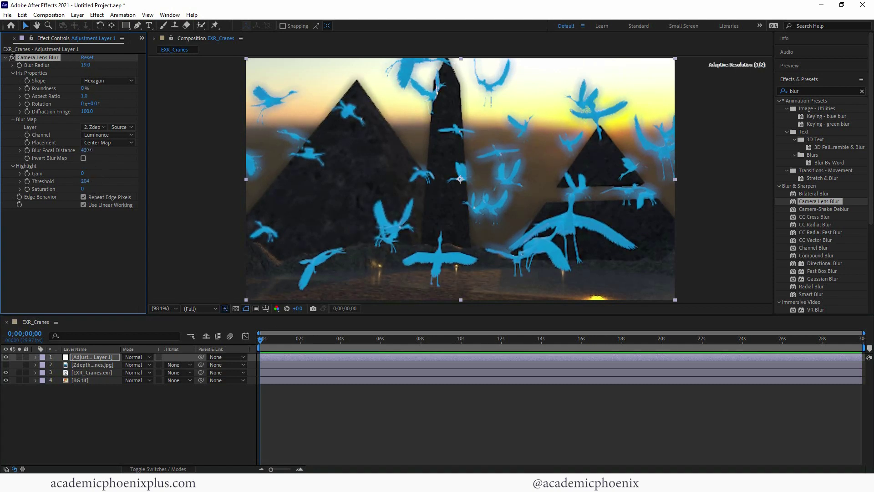
drag(91, 150, 85, 150)
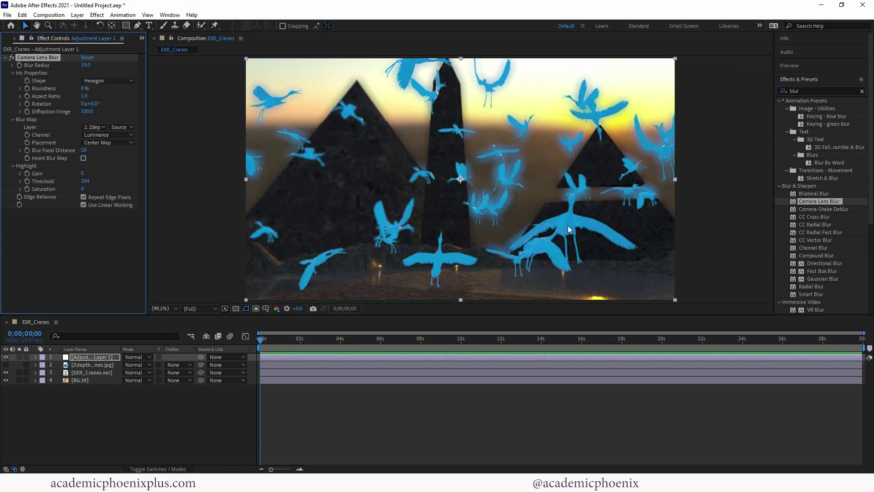
click(89, 151)
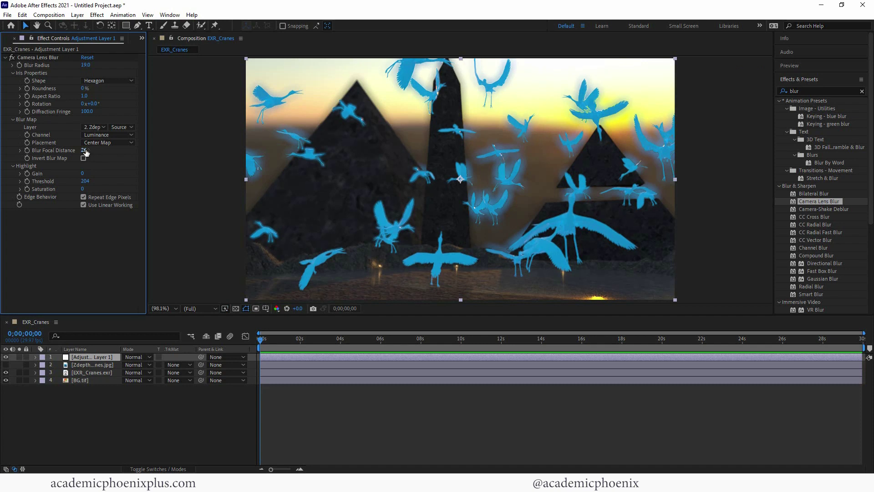
drag(87, 150, 94, 150)
drag(92, 149, 85, 149)
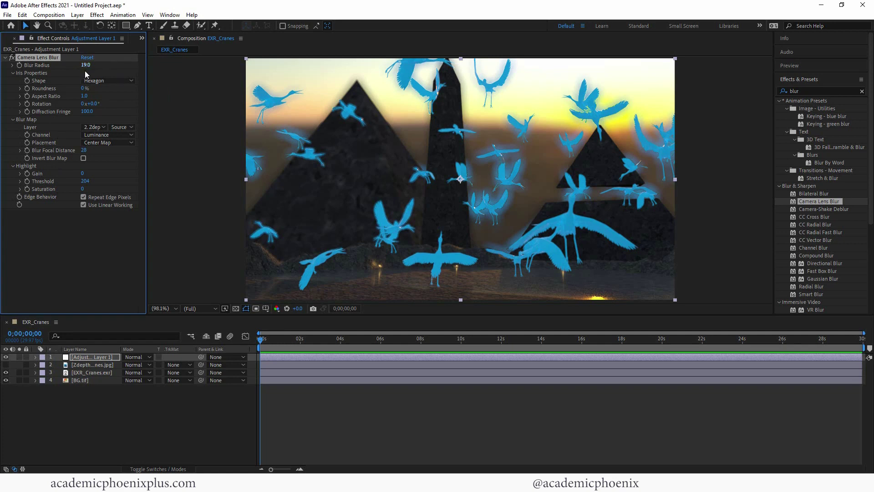
Test a Blur Radius of 87 on the Camera Lens Blur, then settle on 29
drag(86, 65, 114, 64)
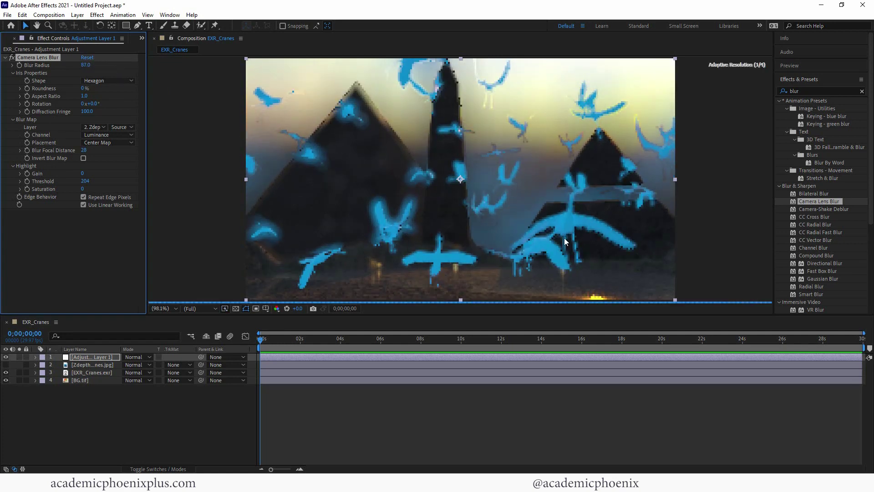
drag(87, 67, 59, 63)
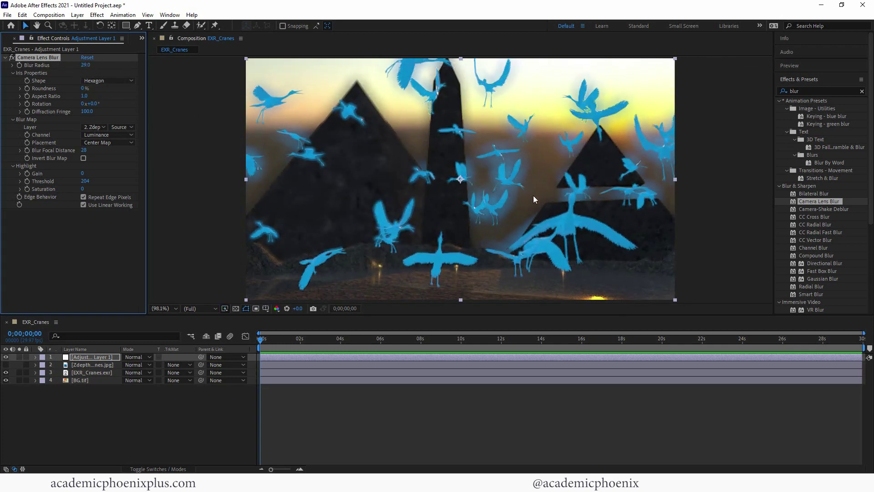
Try the Triangle, Square, Pentagon, Heptagon and Decagon iris shapes on the Camera Lens Blur, then return to Hexagon
click(114, 81)
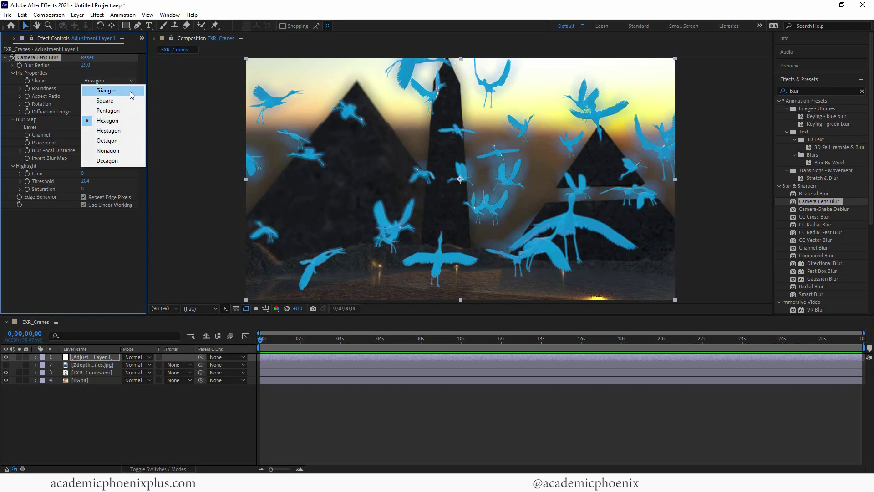
click(131, 93)
click(114, 80)
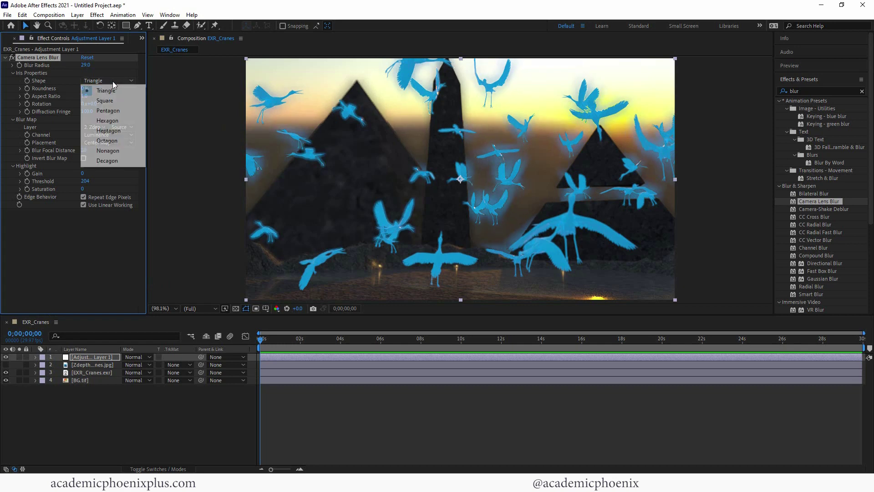
click(108, 99)
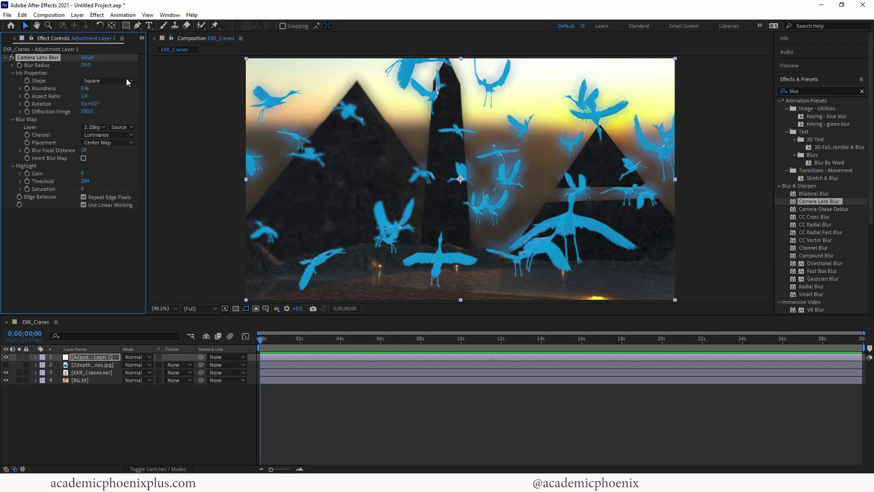
click(126, 80)
click(116, 111)
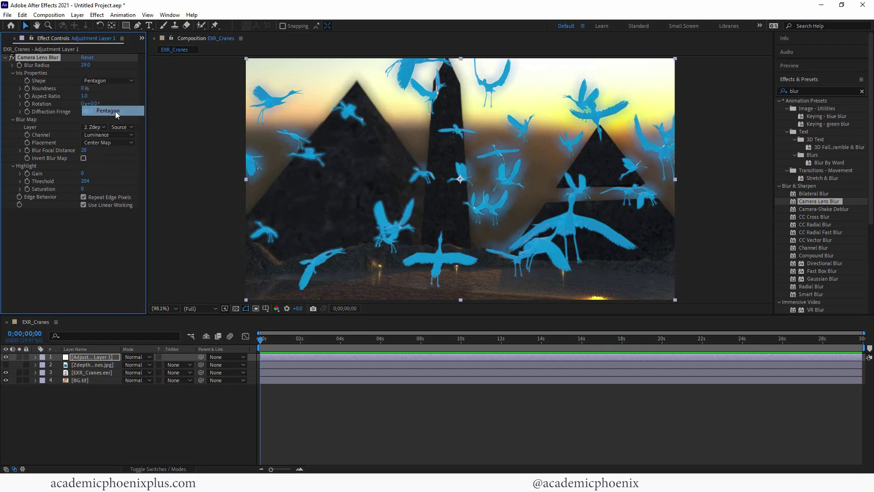
click(118, 81)
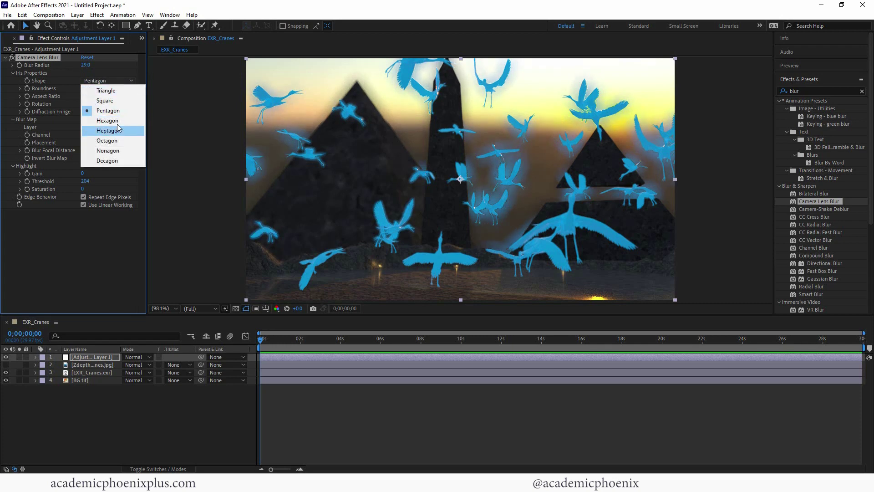
click(117, 130)
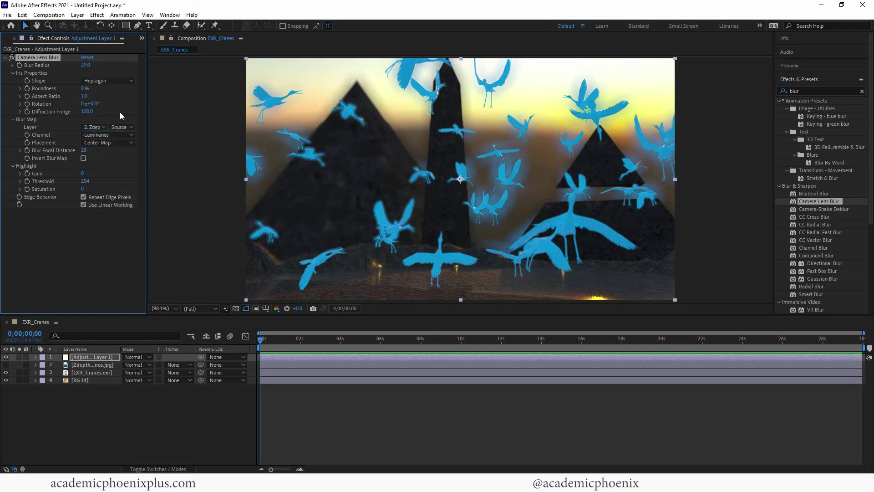
click(120, 81)
click(116, 160)
click(118, 80)
click(111, 121)
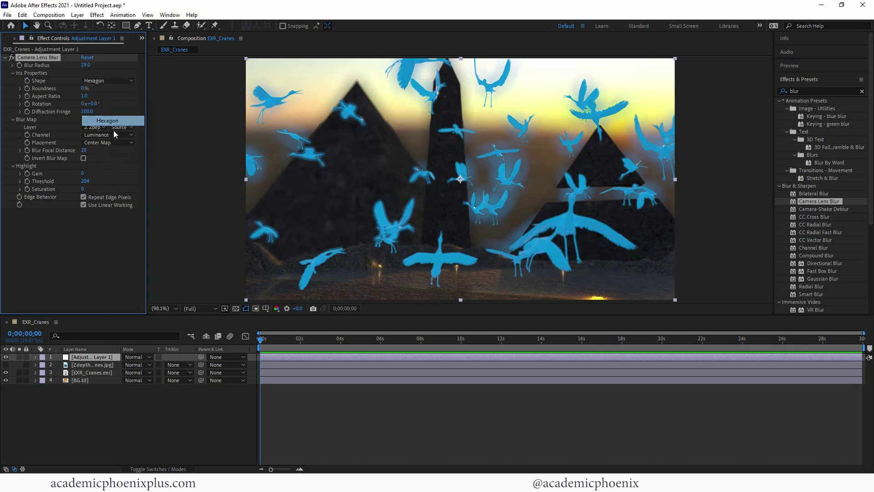
Lower the Camera Lens Blur's Blur Radius to 24 and its Blur Focal Distance to 22
drag(89, 65, 82, 65)
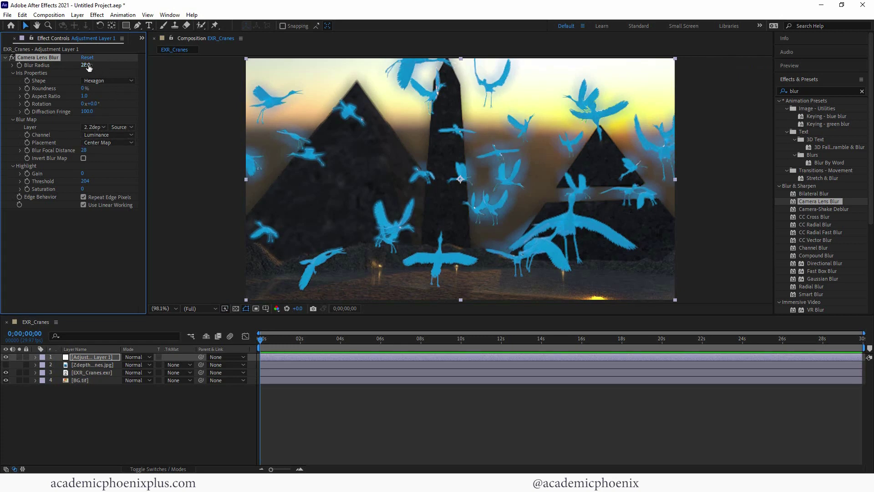
drag(87, 67, 84, 66)
mouse_move(85, 152)
mouse_down()
mouse_move(78, 148)
mouse_move(84, 154)
mouse_up()
Show the Zdepth_cranes.jpg layer and apply the Brightness & Contrast effect to it
click(5, 365)
click(788, 89)
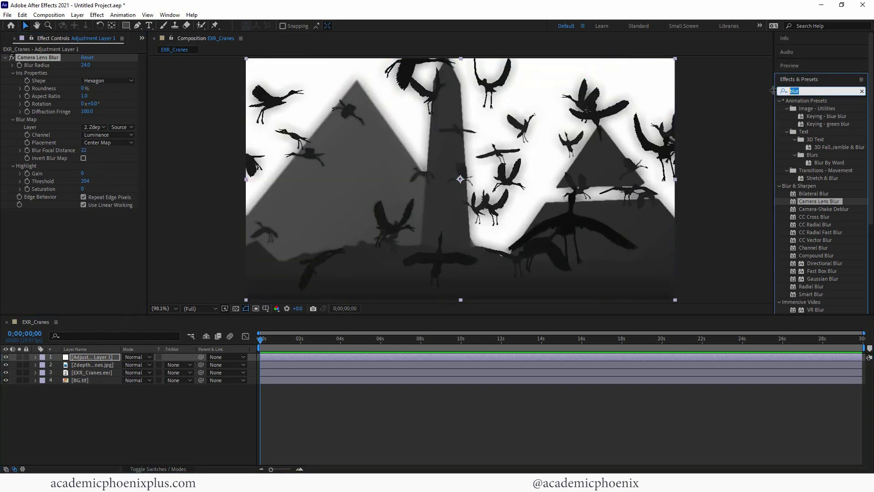
text(contra)
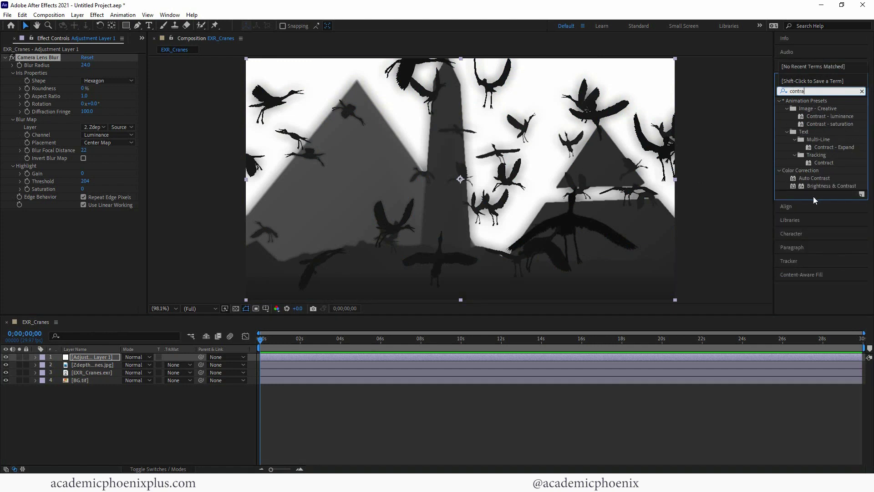
drag(824, 186, 88, 367)
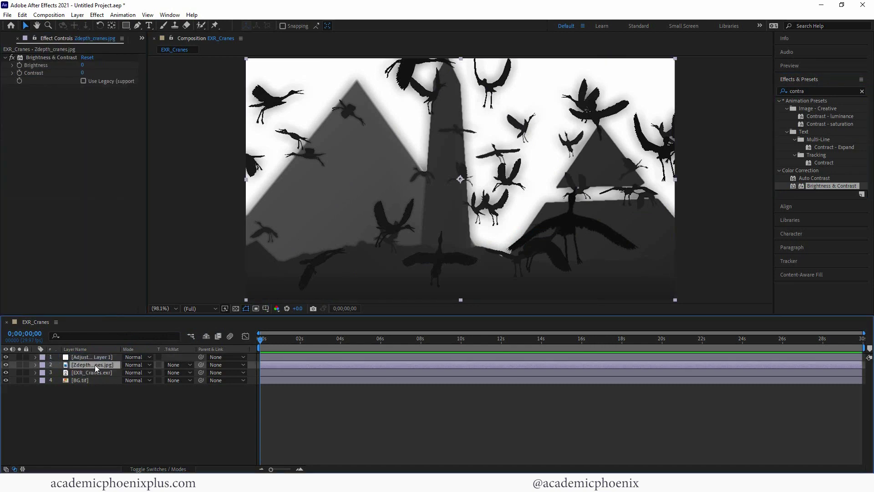
Set Brightness to 66 and Contrast to 46 on Zdepth_cranes.jpg, judging the depth map with the adjustment layer temporarily hidden
drag(83, 73, 107, 73)
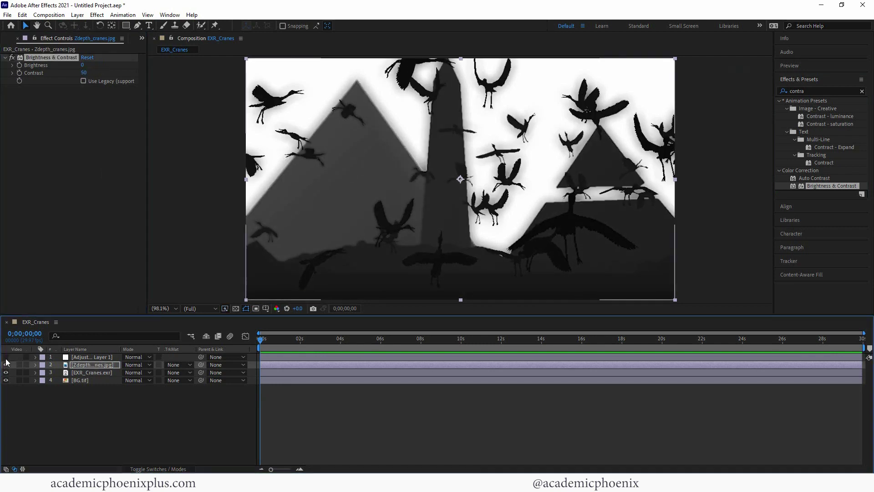
drag(84, 73, 113, 65)
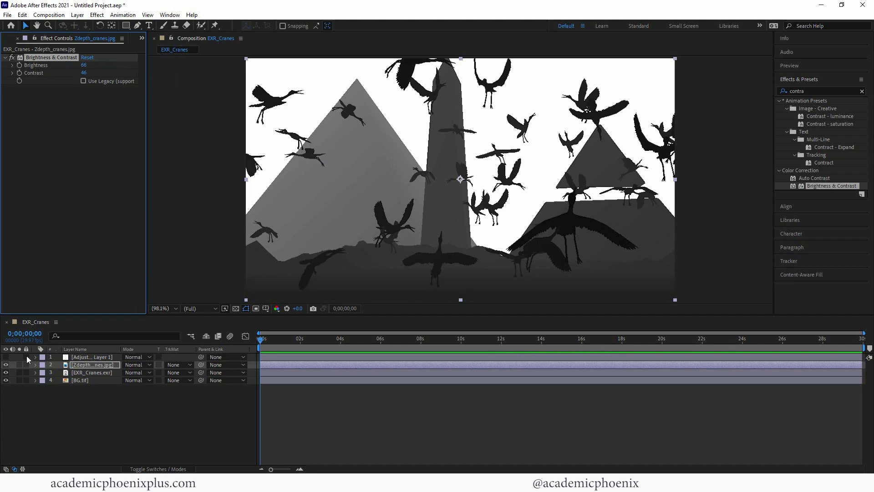
click(5, 357)
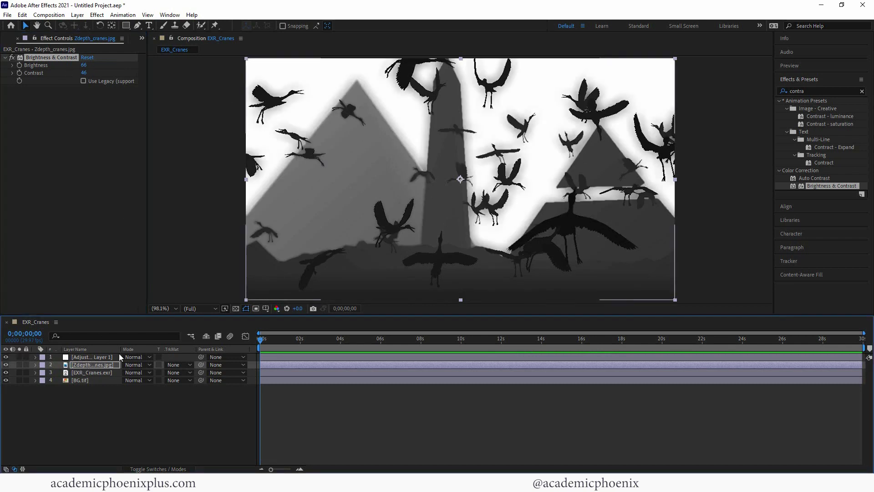
Set the adjustment layer's Blur Radius to 29 and, with the Zdepth_cranes.jpg layer hidden, try Blur Focal Distance values up to 63
click(99, 357)
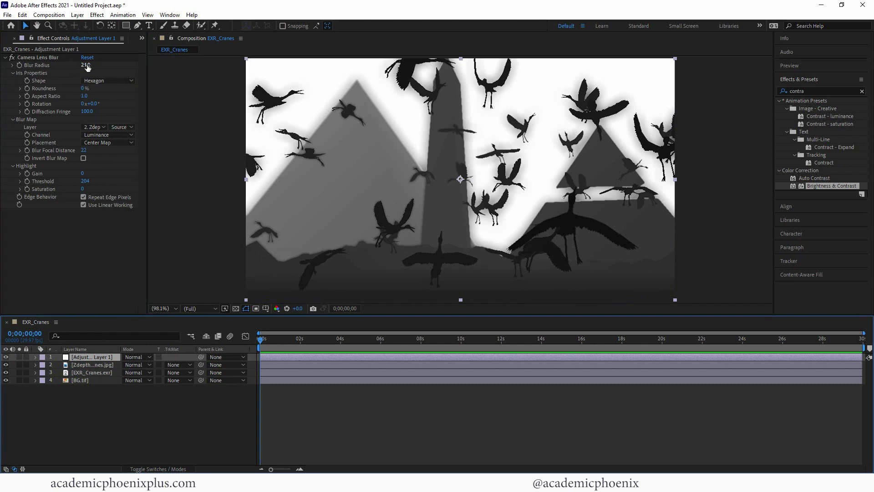
drag(87, 68, 89, 72)
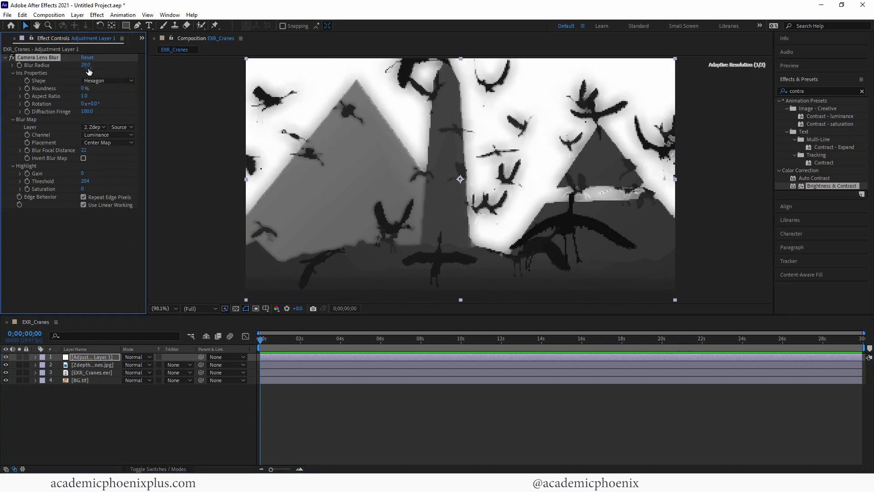
click(5, 365)
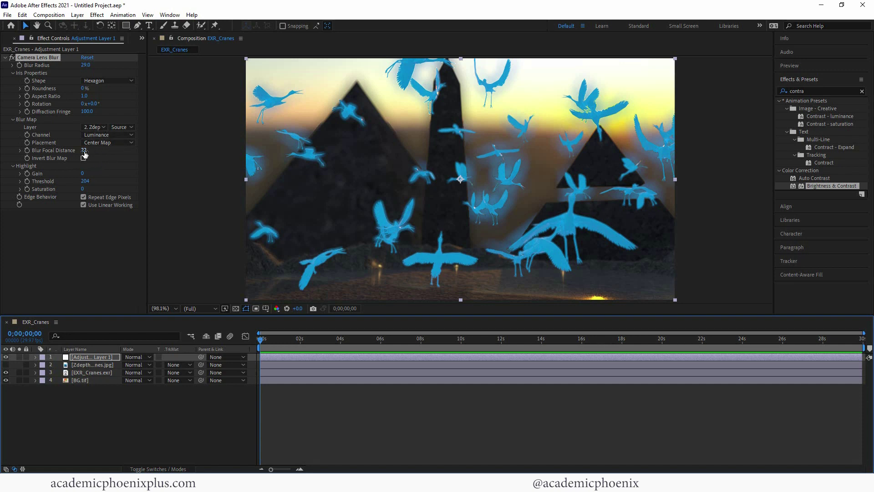
drag(85, 154, 102, 154)
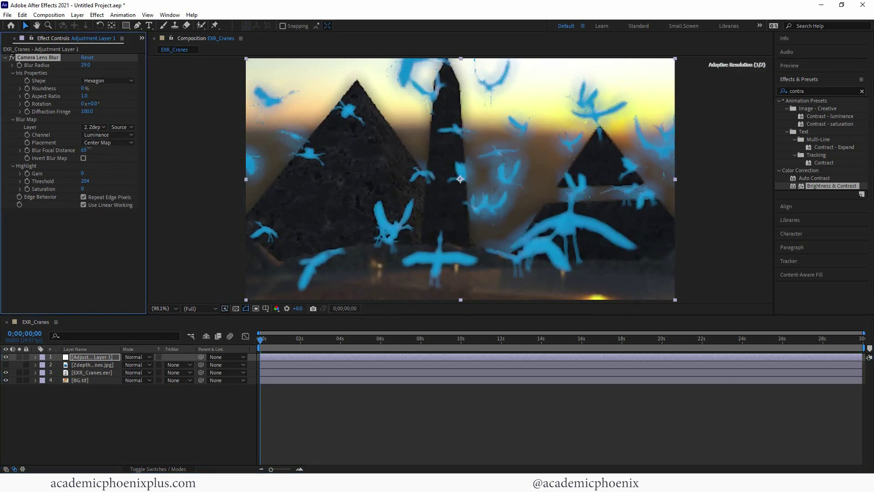
Duplicate the EXR_Cranes.exr layer and rename the lower copy as beauty
click(91, 372)
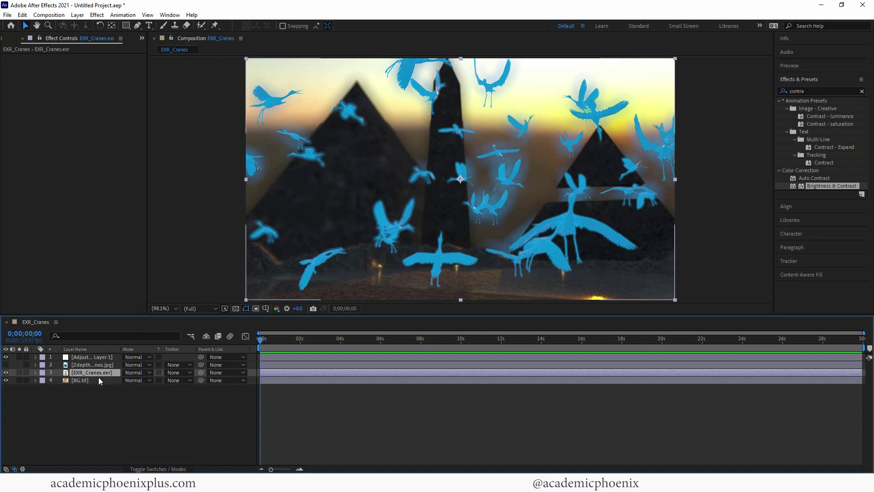
key(ctrl+d)
click(100, 379)
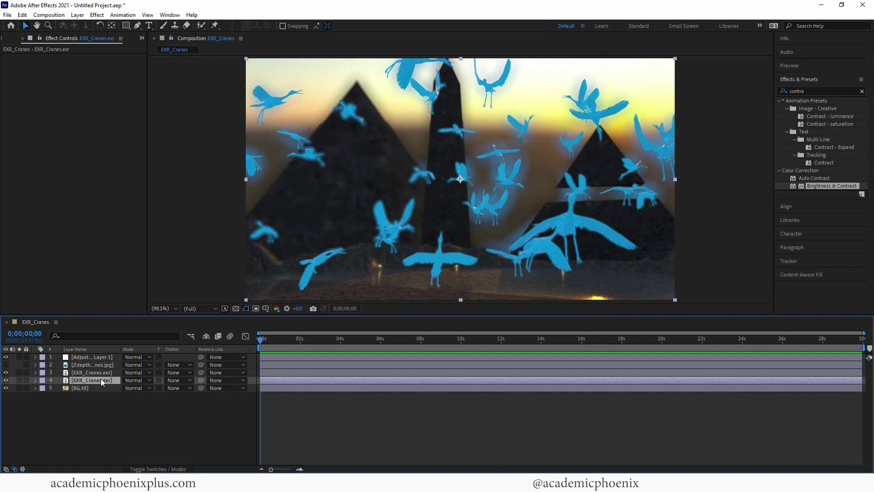
key(Return)
text(beauty)
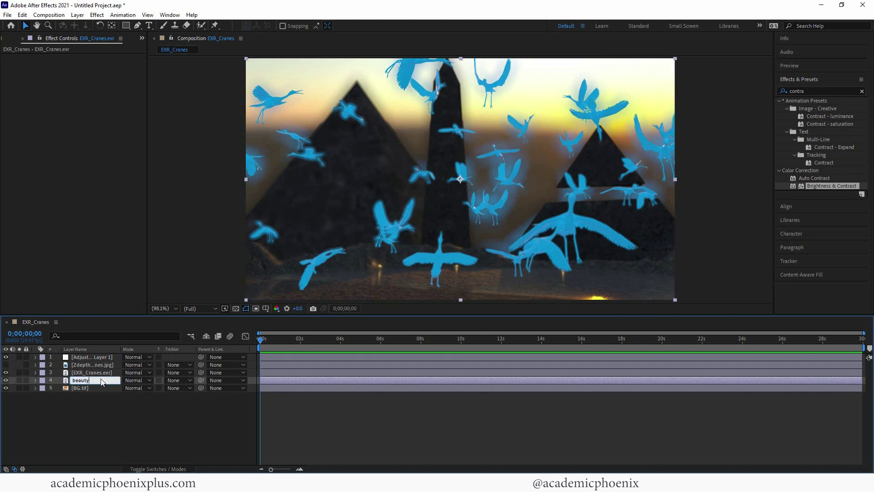
Rename the upper EXR_Cranes.exr layer as emissive
click(103, 373)
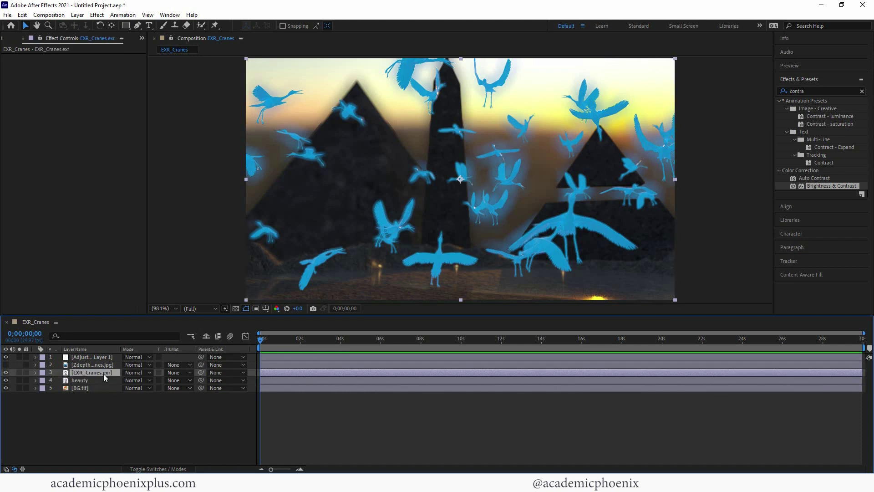
key(Return)
text(emis)
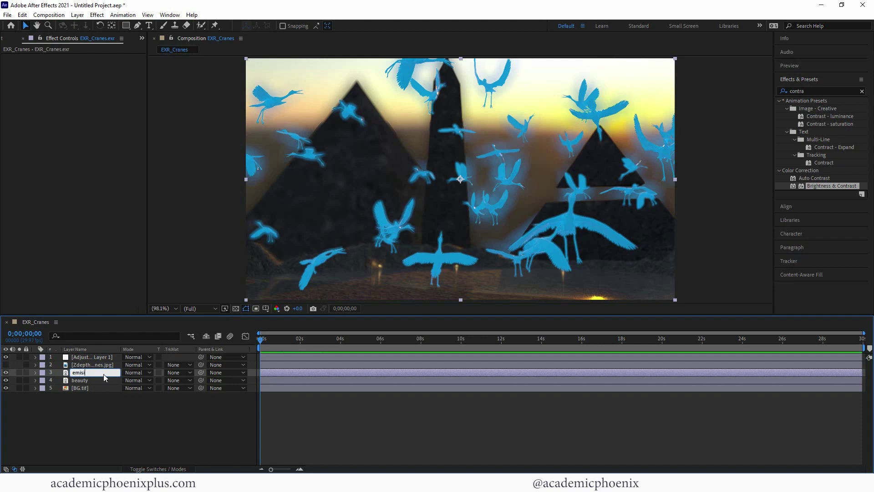
text(sive)
key(Return)
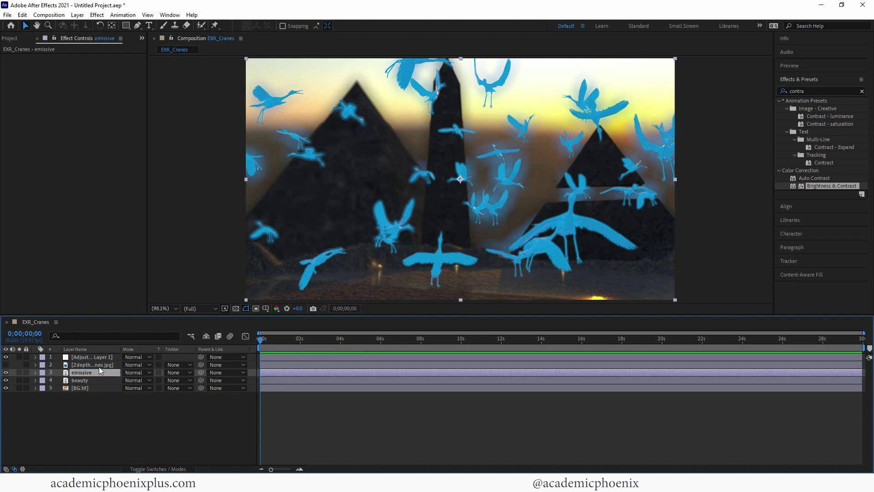
Apply the EXtractoR effect to the emissive layer and assign it the emission channels
key(ctrl+0)
click(811, 91)
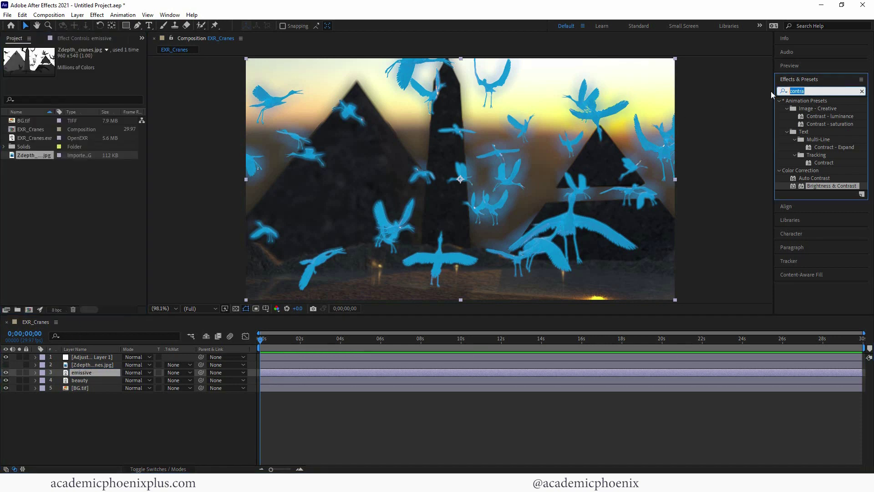
text(extra)
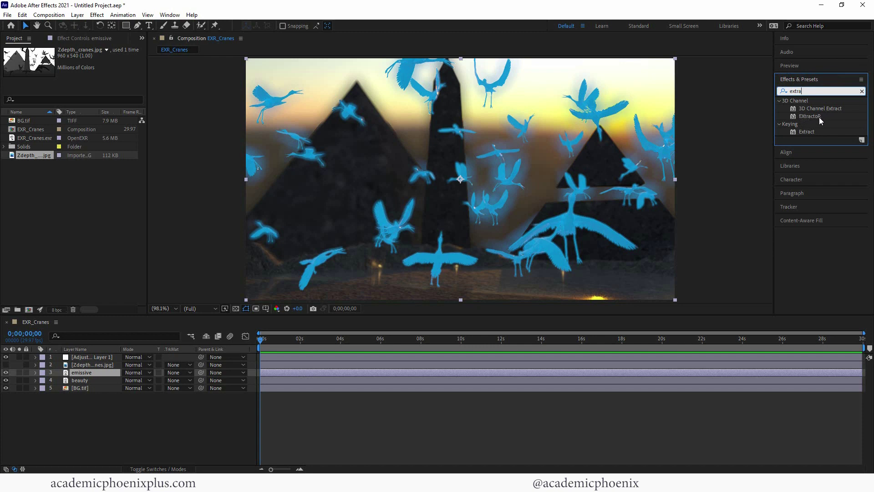
drag(819, 117, 87, 376)
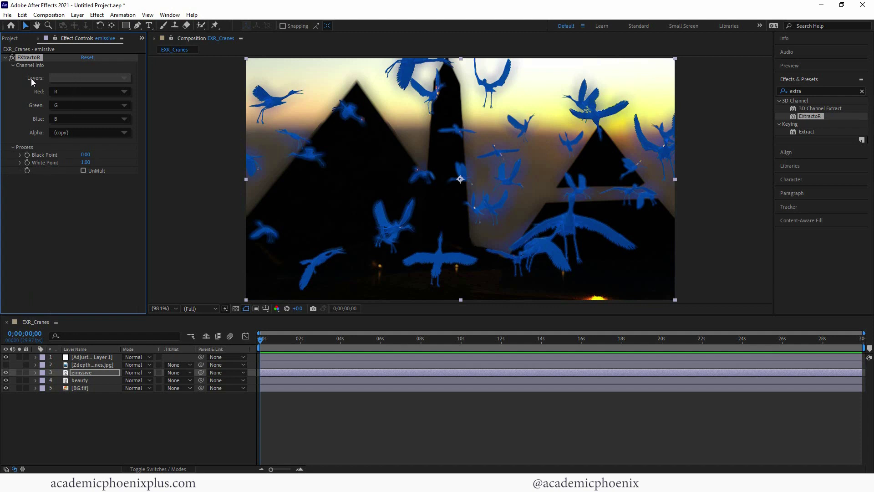
click(89, 80)
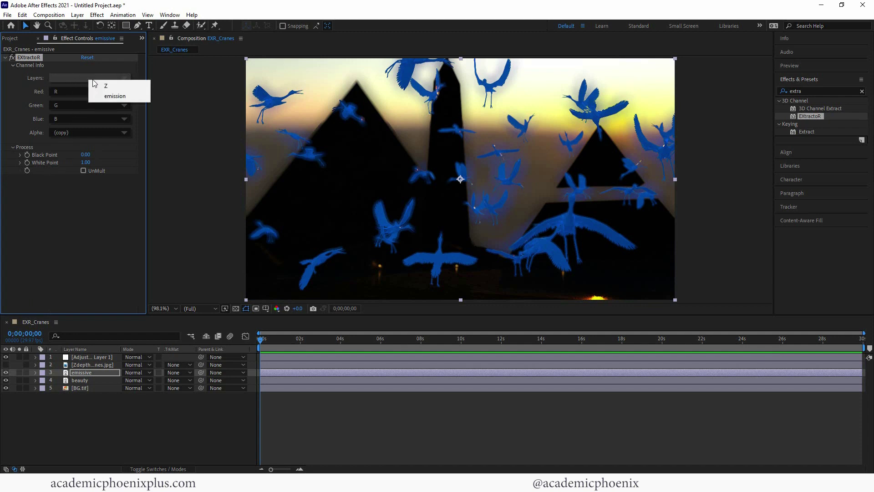
click(133, 98)
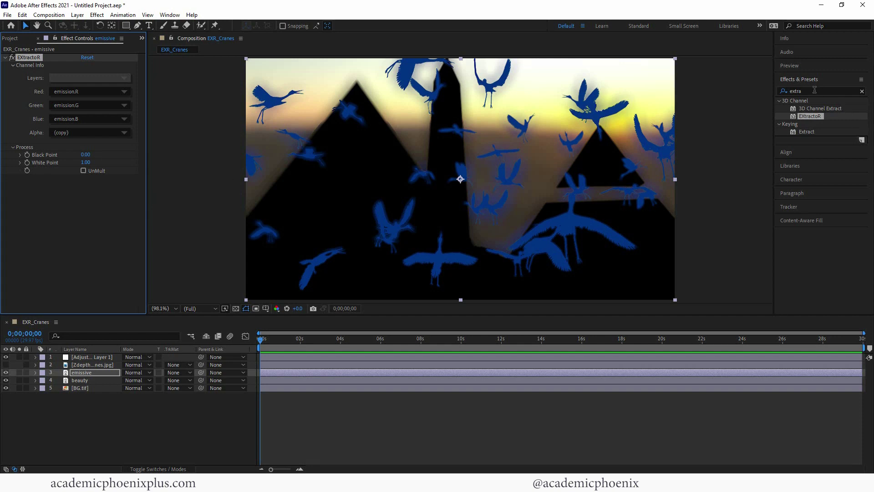
Apply the Color Profile Converter to the emissive layer and enable Linearize Input Profile
click(774, 90)
text(color p)
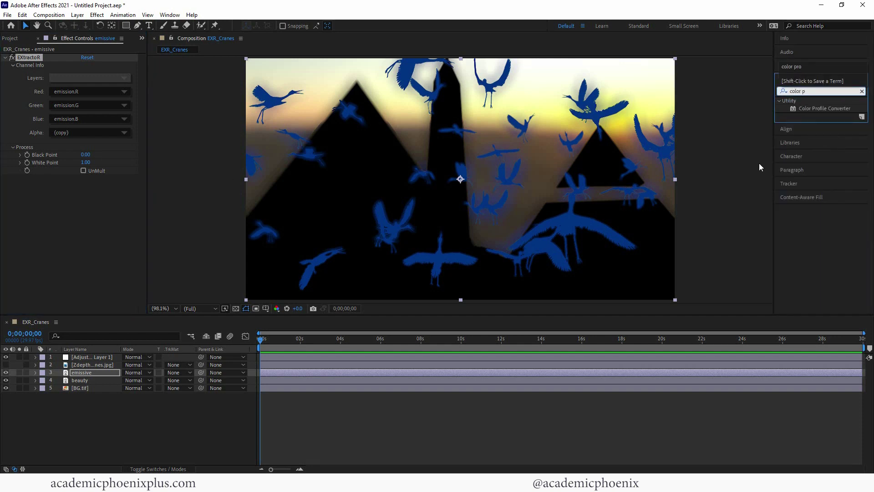
drag(832, 110, 465, 220)
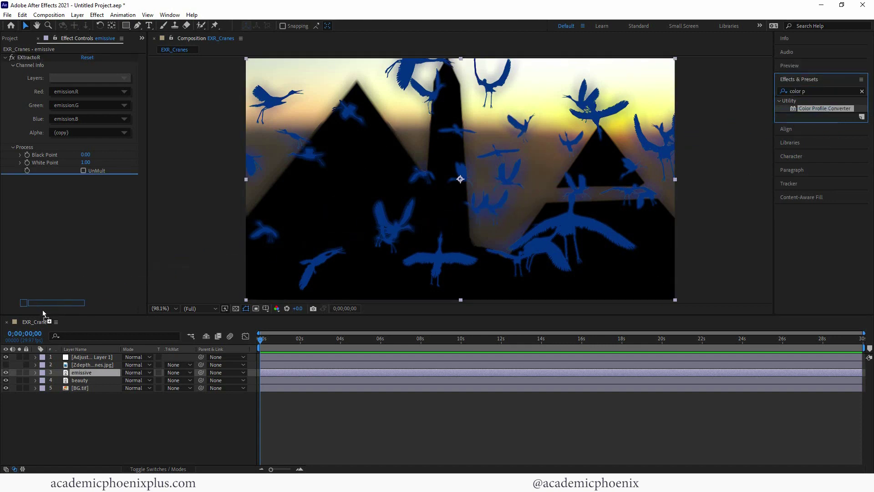
click(79, 373)
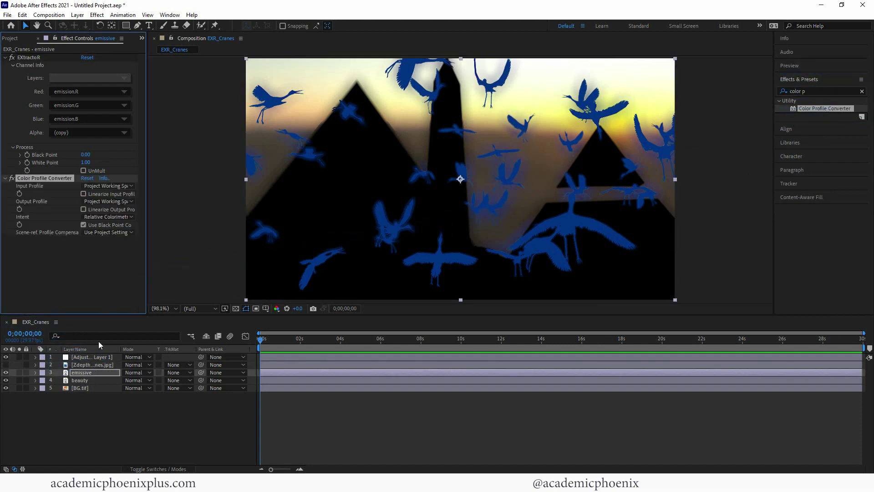
click(84, 194)
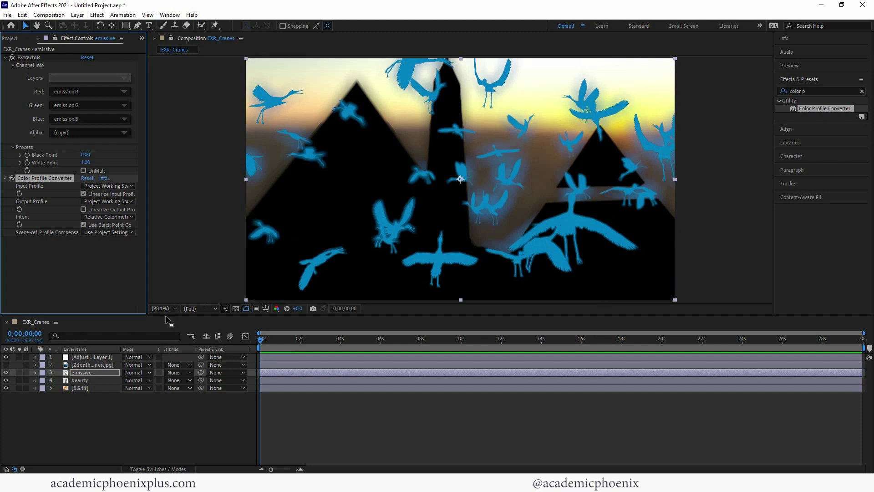
Toggle the emissive layer's visibility to compare it with the beauty pass, leaving it shown and selected
click(6, 373)
click(5, 374)
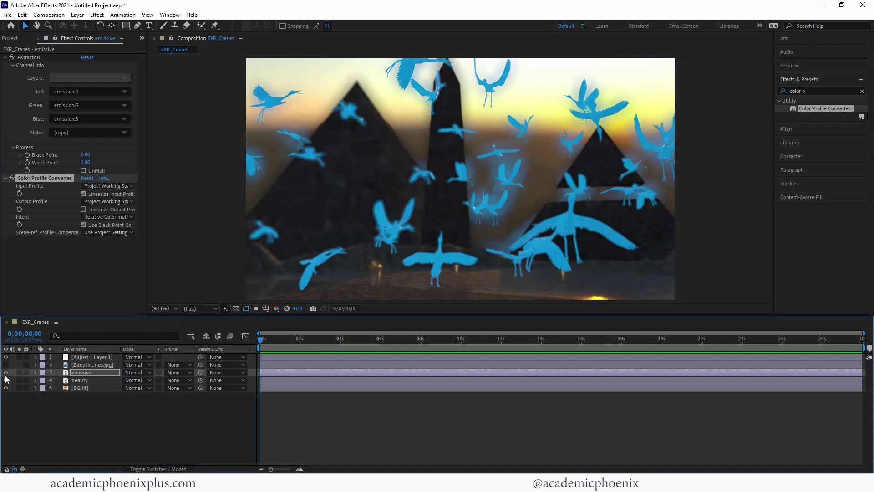
click(96, 372)
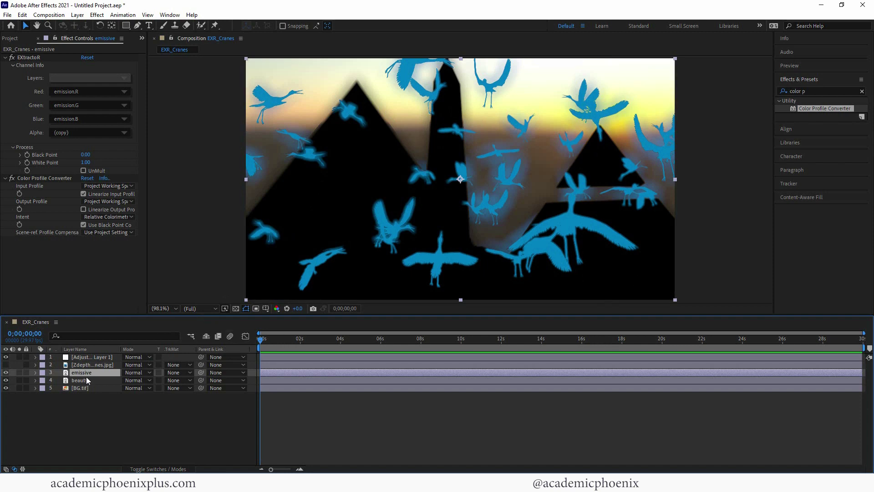
Show the layer blending modes in the timeline and set the emissive layer's mode to Screen
click(161, 470)
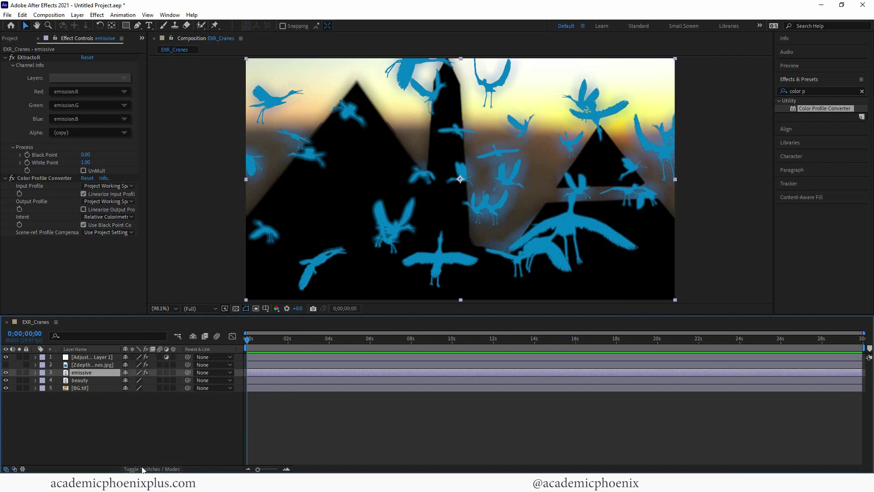
click(145, 470)
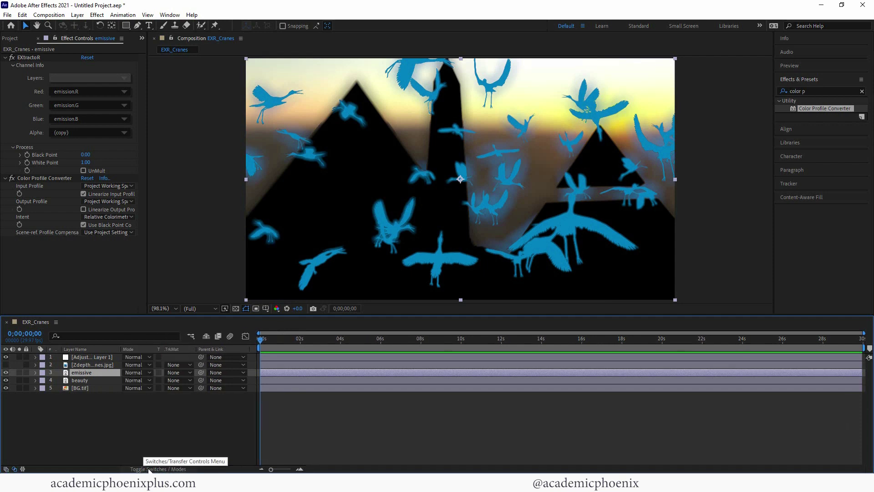
click(149, 469)
click(146, 470)
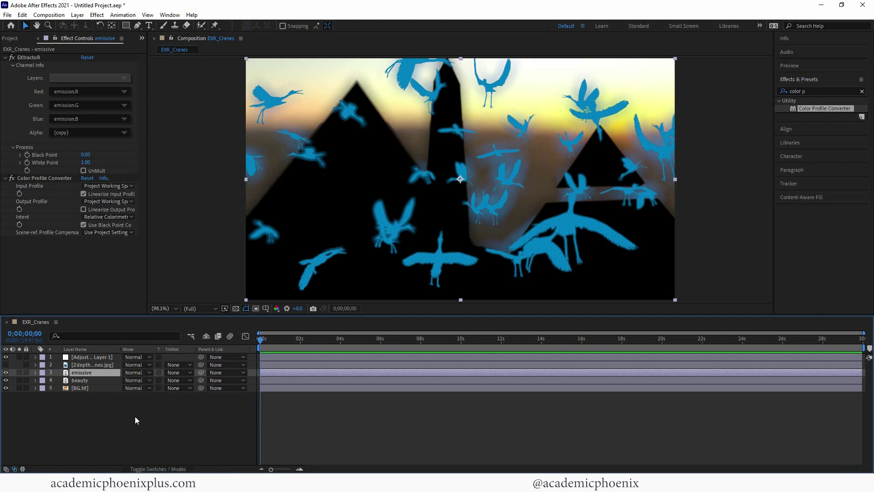
click(134, 373)
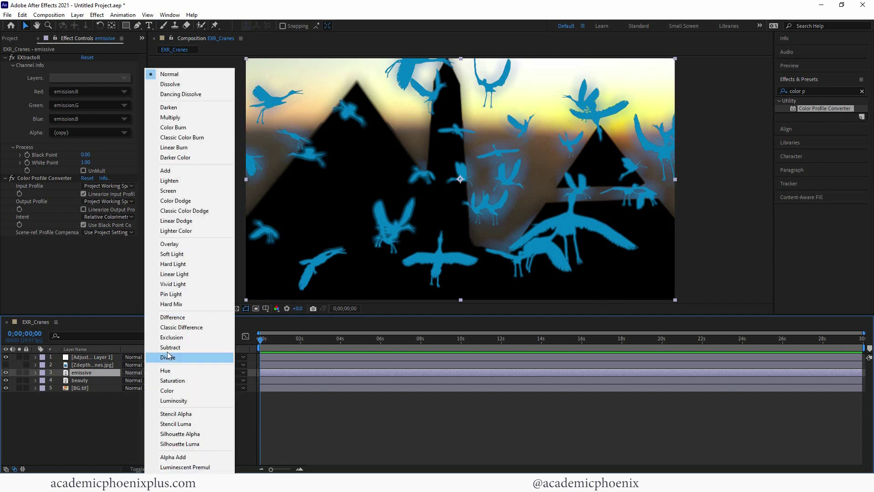
click(181, 190)
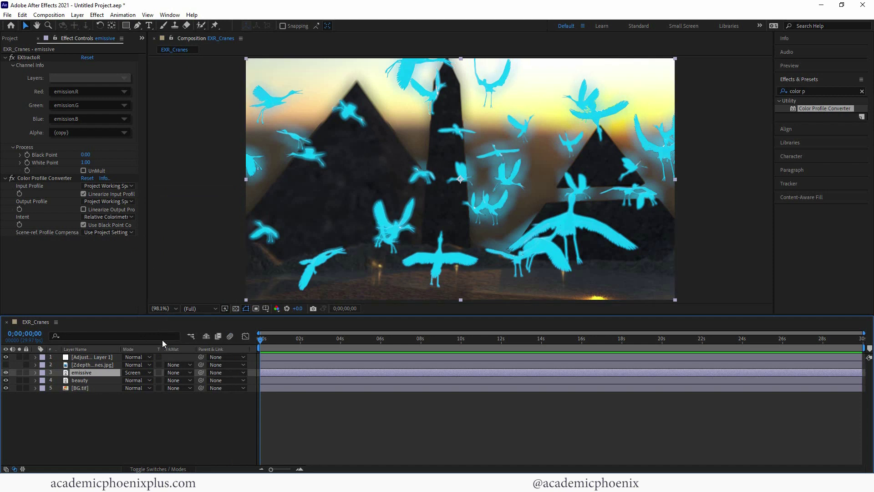
Toggle the emissive layer's visibility to compare the cranes with and without the Screen blend, leaving it shown
click(7, 377)
click(7, 377)
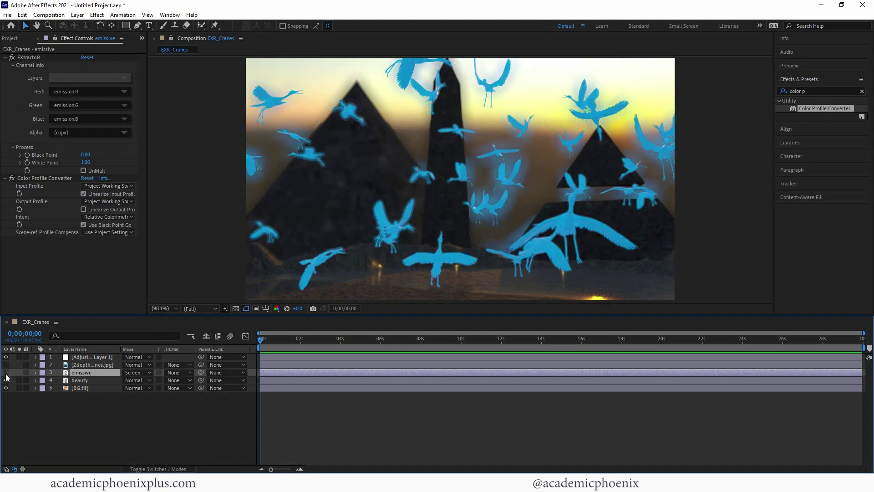
click(6, 377)
click(6, 374)
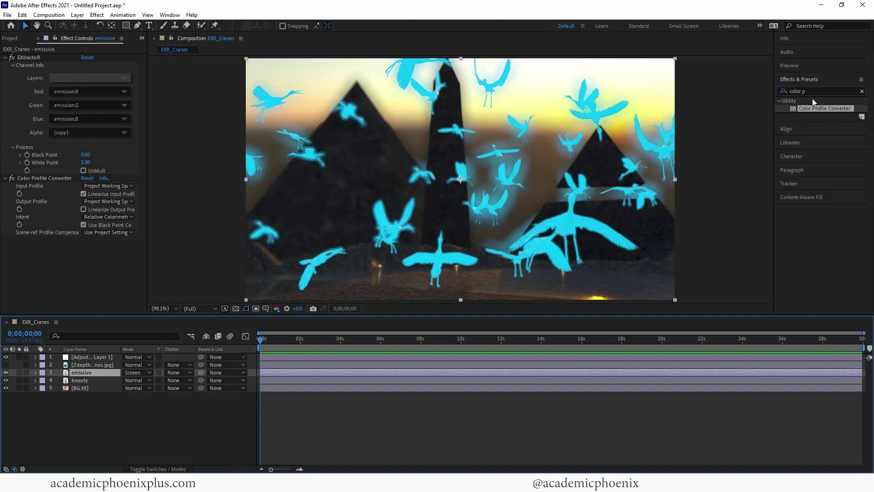
Apply a Fast Box Blur to the emissive layer and set its Blur Radius to 56
click(802, 91)
text(blur)
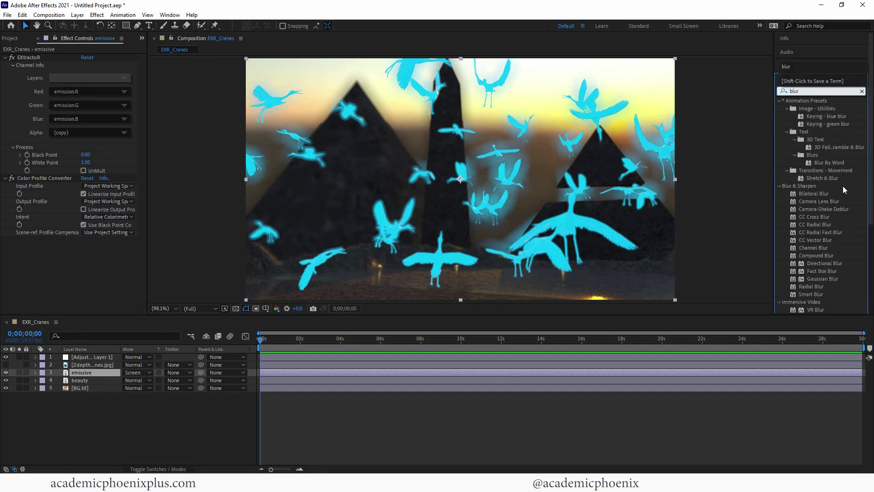
key(Return)
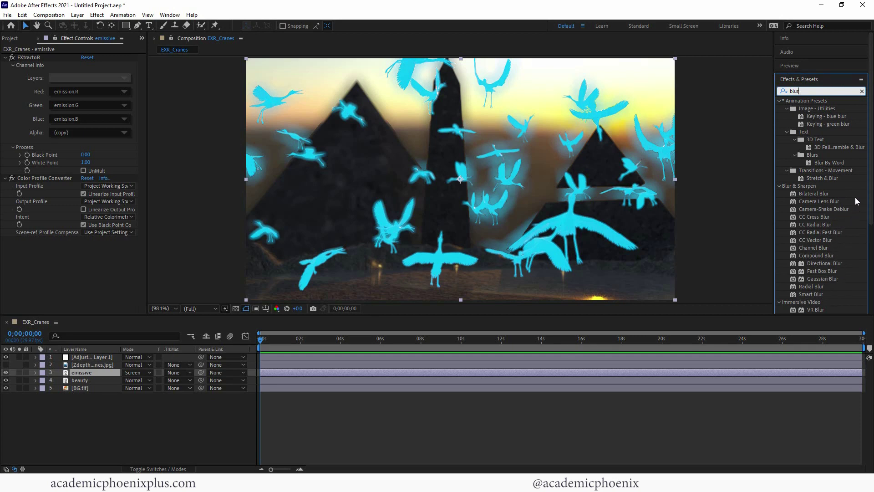
drag(823, 271, 84, 370)
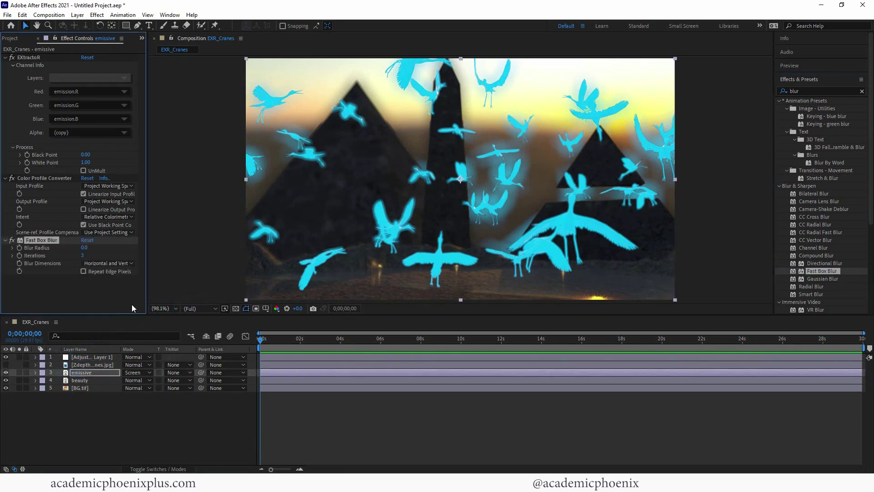
drag(90, 246, 108, 245)
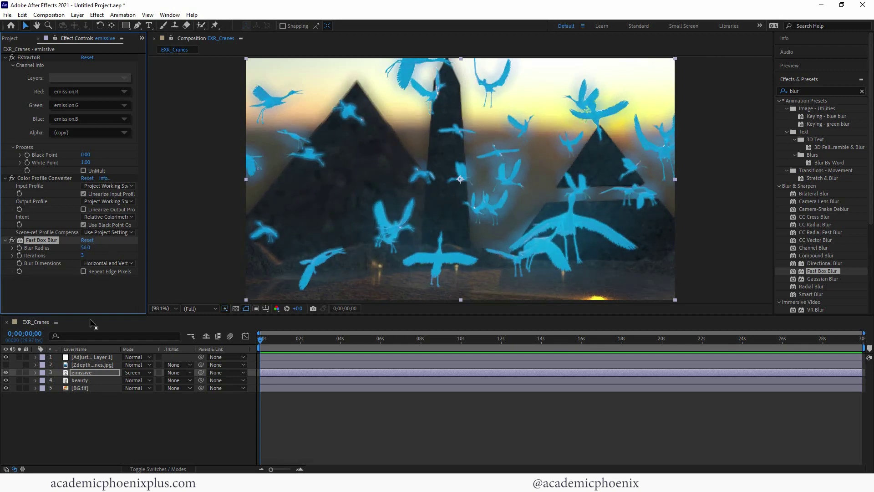
Compare the image with and without the blurred emissive glow over the beauty layer, leaving the emissive layer shown and selected
click(7, 374)
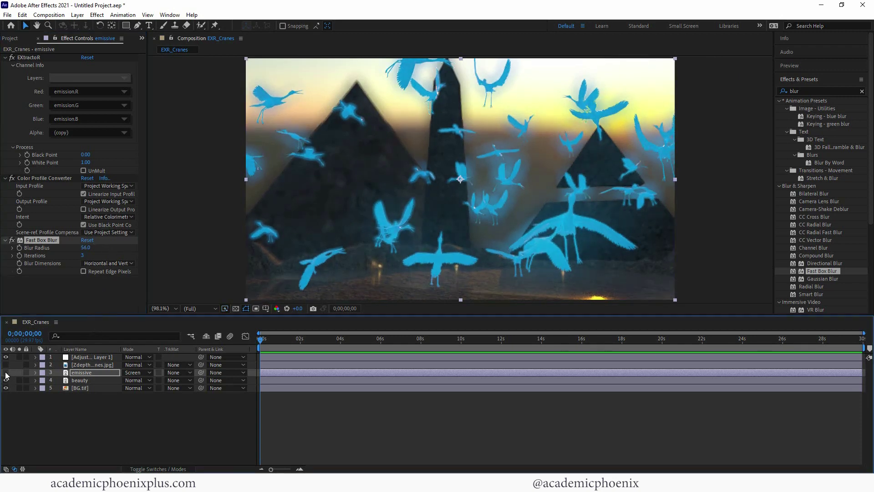
click(6, 373)
click(6, 373)
click(5, 373)
click(103, 380)
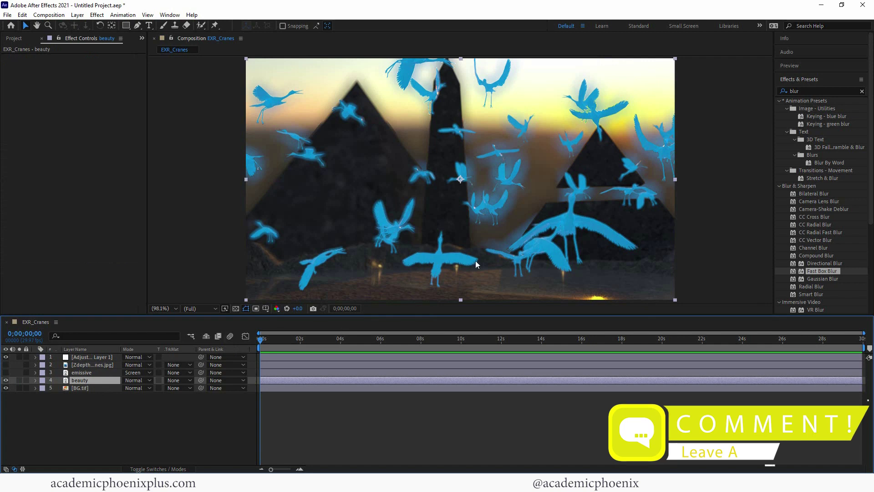
click(81, 372)
click(6, 373)
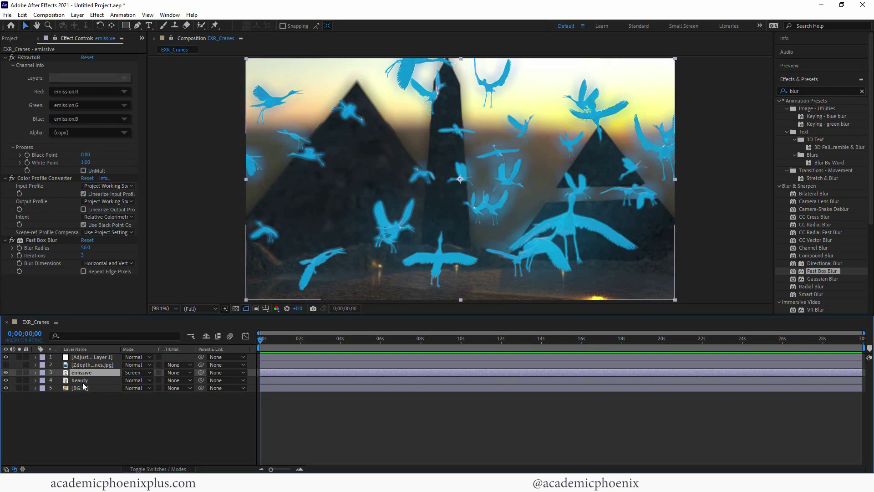
Duplicate the emissive layer, set the copy's Fast Box Blur radius to 25, and check each glow by toggling its visibility
key(ctrl+d)
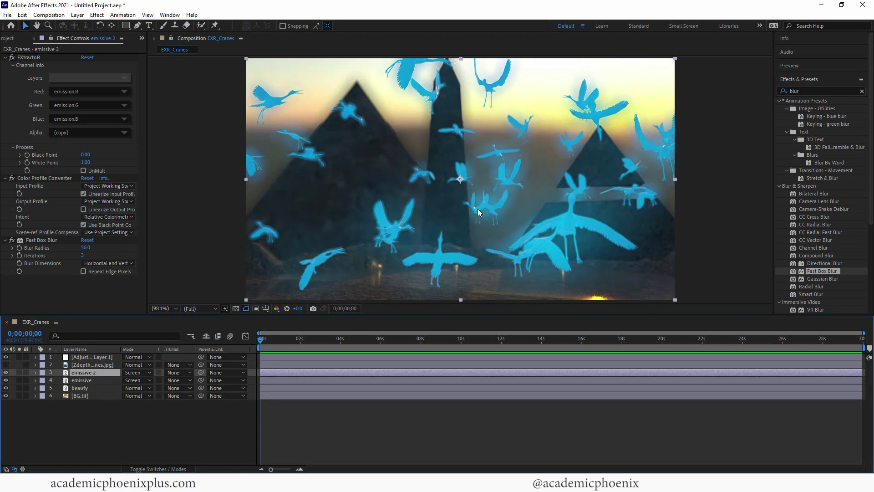
mouse_move(86, 248)
mouse_down()
mouse_move(68, 248)
mouse_move(73, 256)
mouse_up()
click(6, 372)
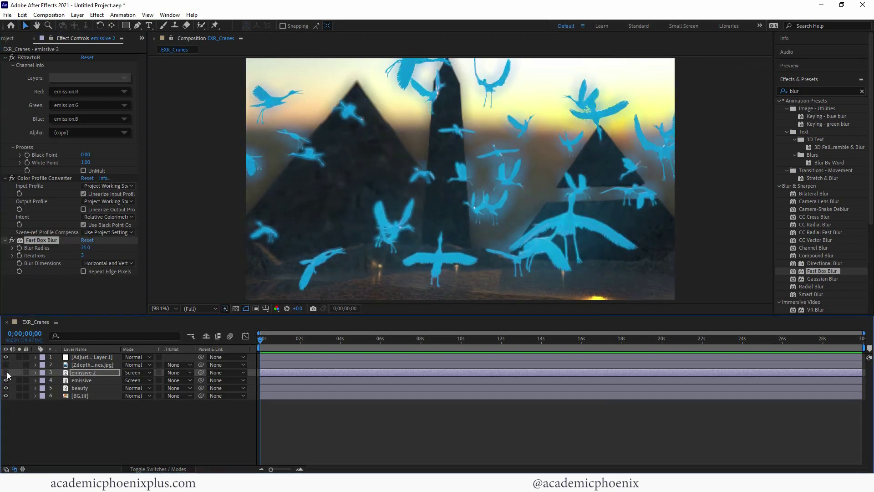
click(6, 373)
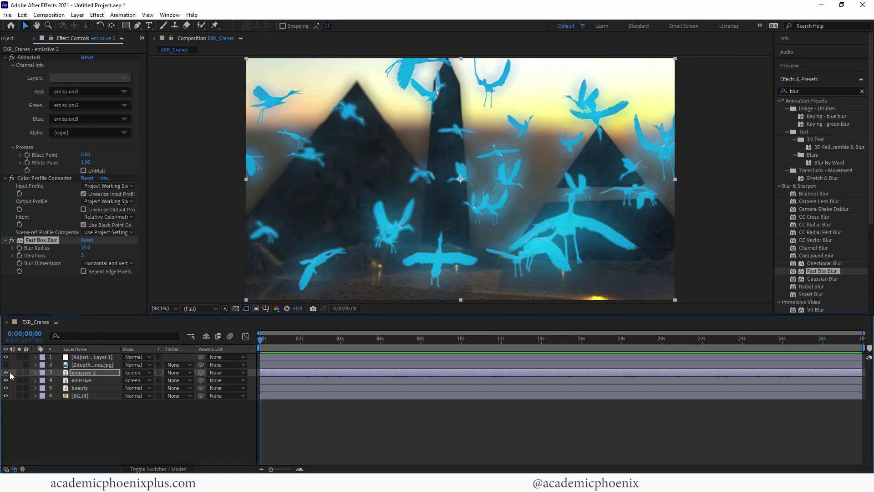
click(6, 380)
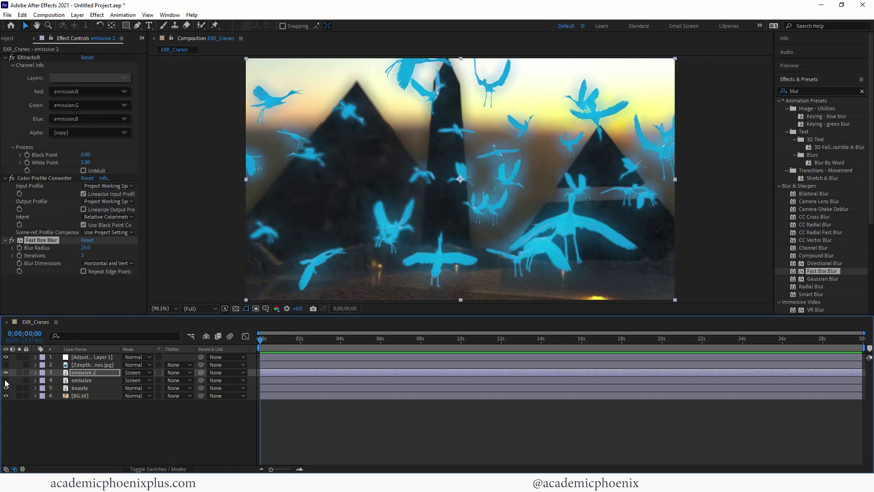
click(6, 381)
Reduce the opacity of the emissive 2 layer to 77% and deselect it
click(94, 380)
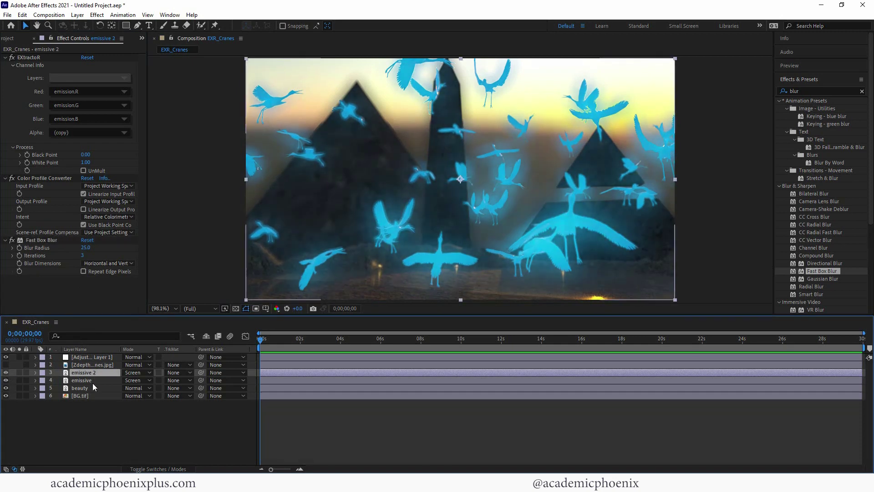
click(93, 374)
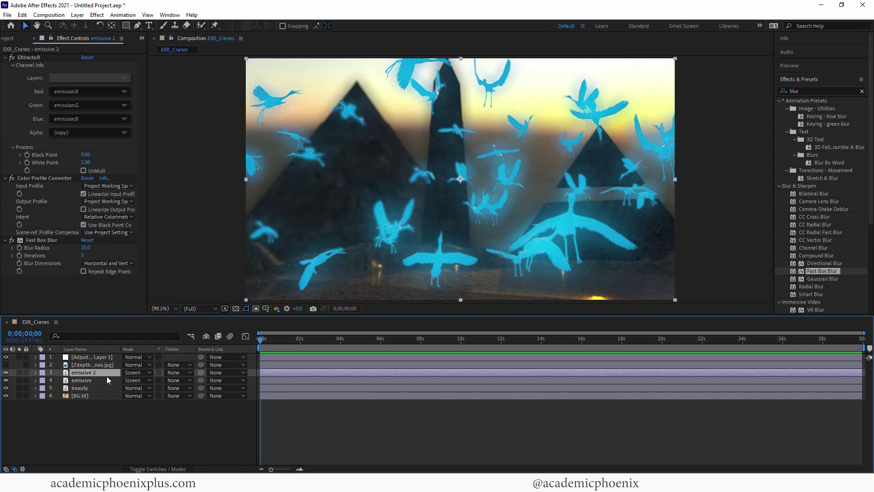
key(t)
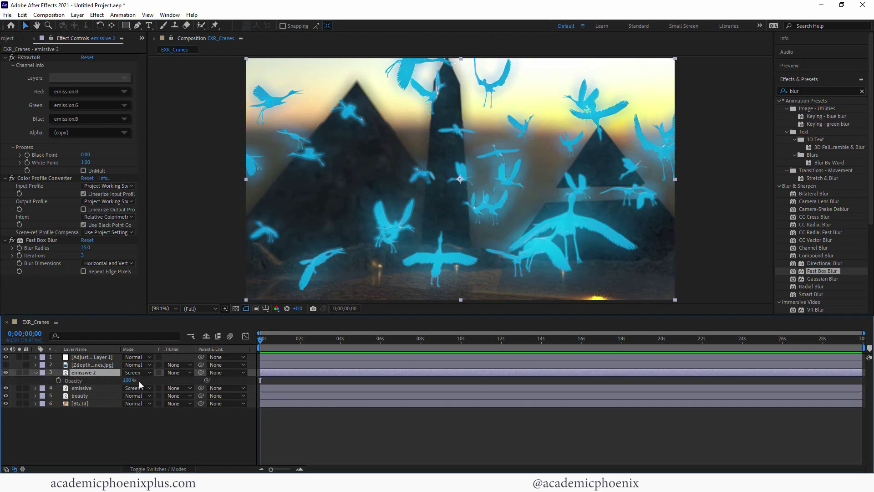
mouse_move(127, 380)
mouse_down()
mouse_move(101, 380)
mouse_move(117, 374)
mouse_up()
click(115, 441)
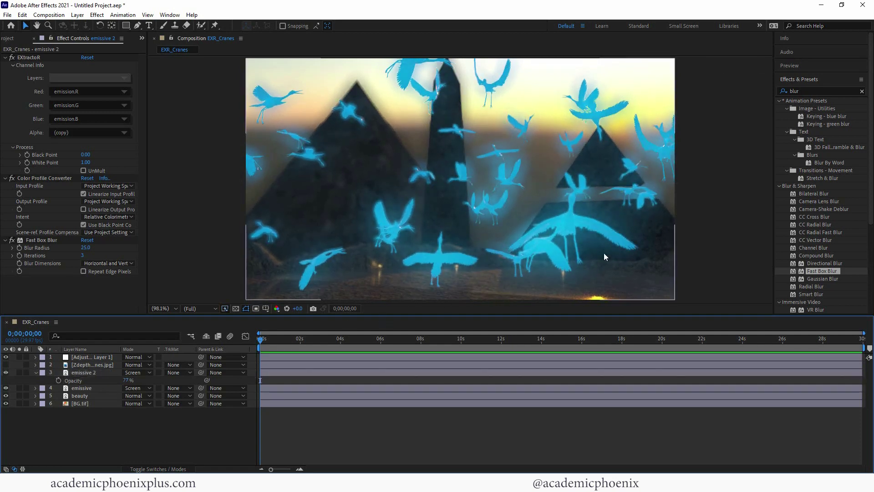